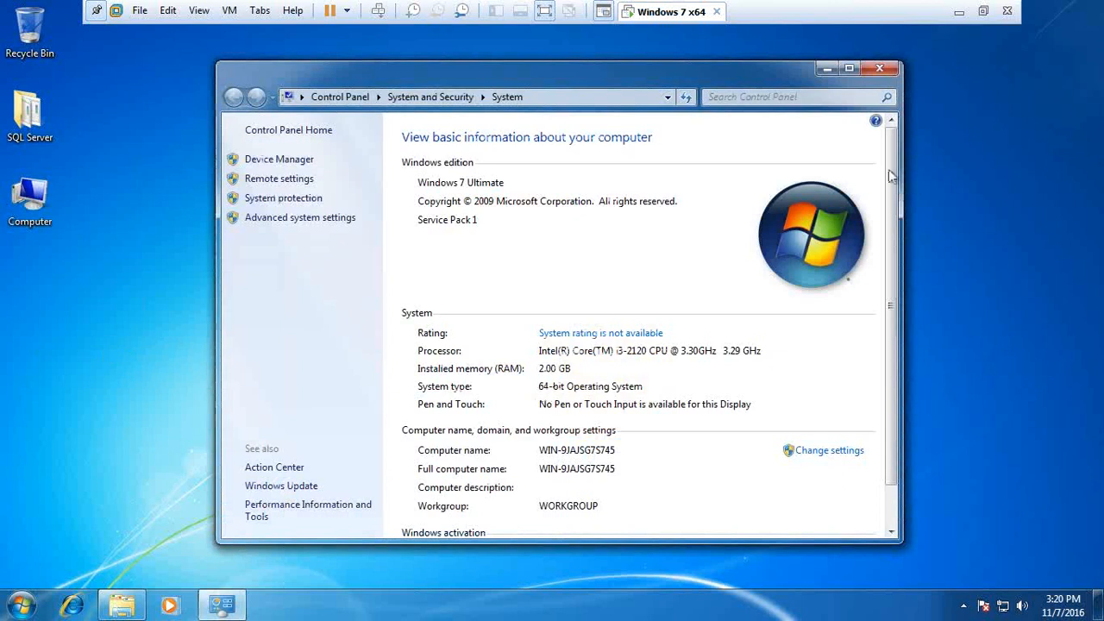
Step: Close the System window showing the Windows 7 Ultimate SP1 64-bit details
left_click(880, 69)
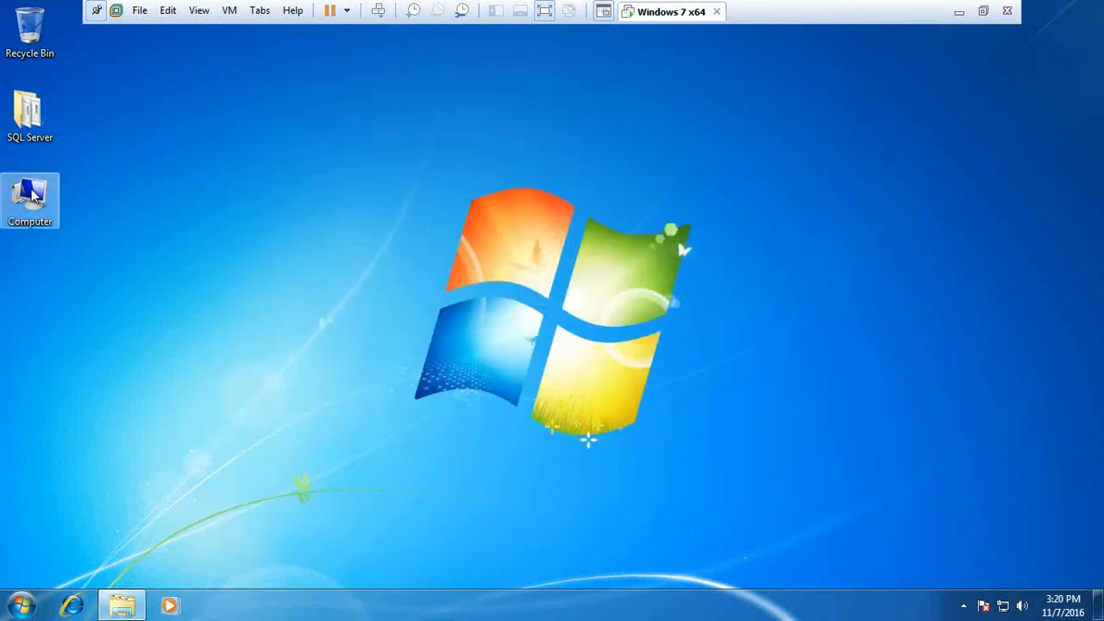
Step: Open the SQL Server installers folder and select the SQLEXPRWT_x64_ENU installer
double_click(19, 130)
left_click_drag(517, 73, 464, 77)
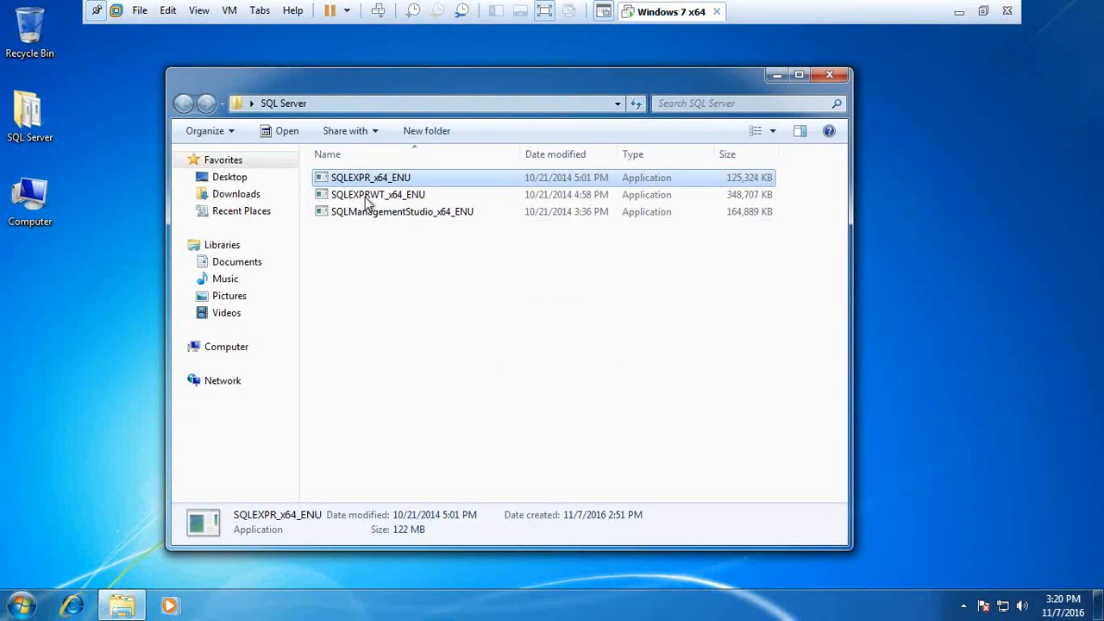
left_click(368, 195)
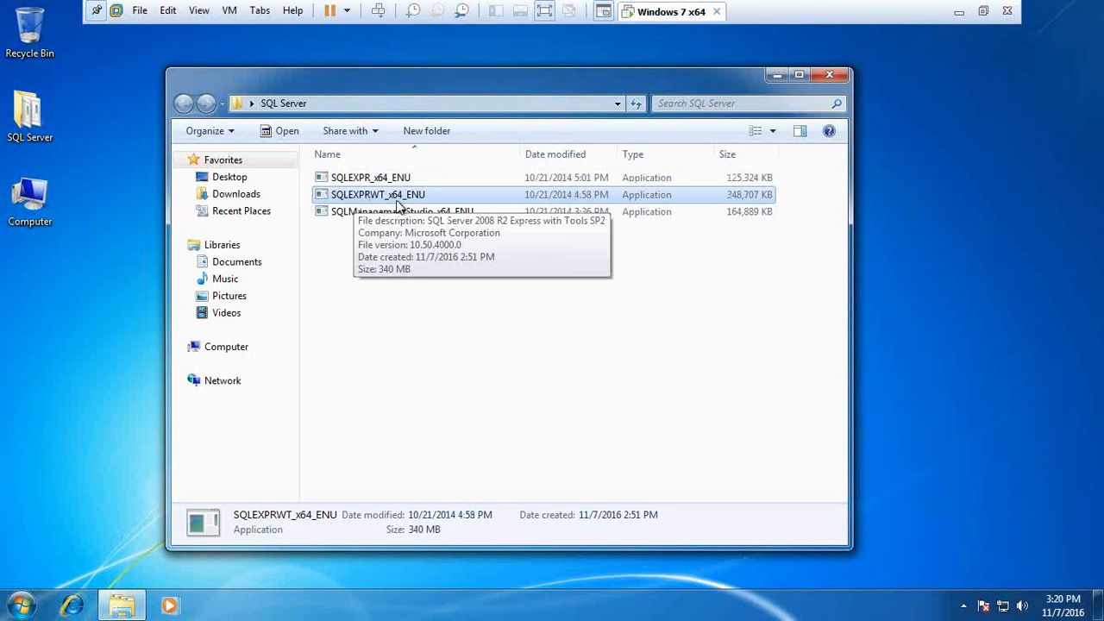
left_click(350, 216)
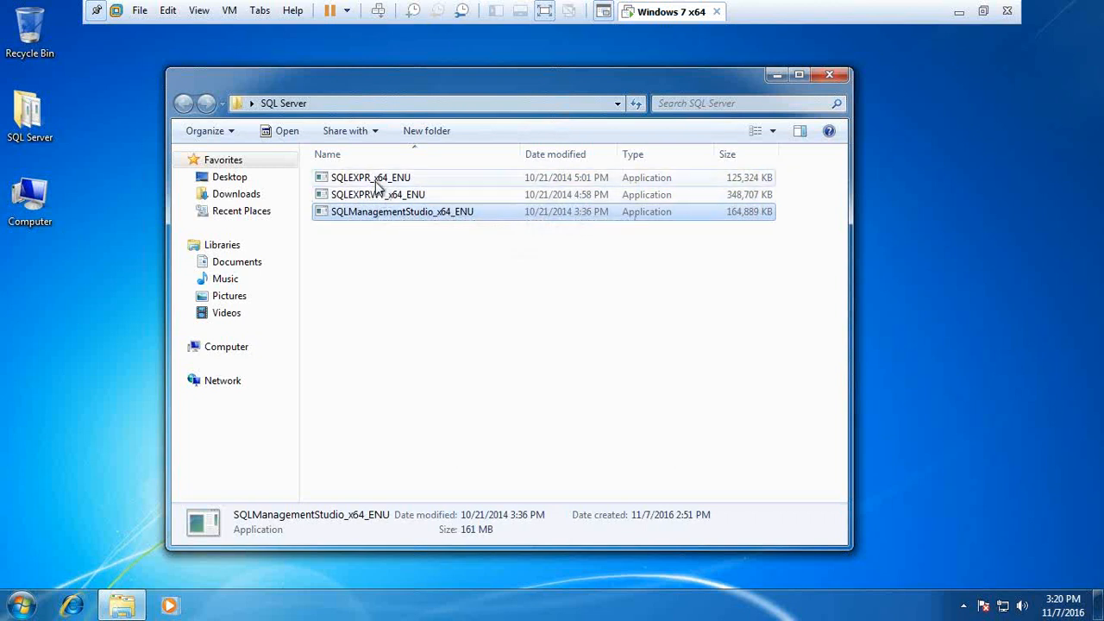
left_click(373, 181)
left_click(373, 196)
Step: Run SQLEXPRWT_x64_ENU as administrator and approve the UAC prompt
right_click(370, 196)
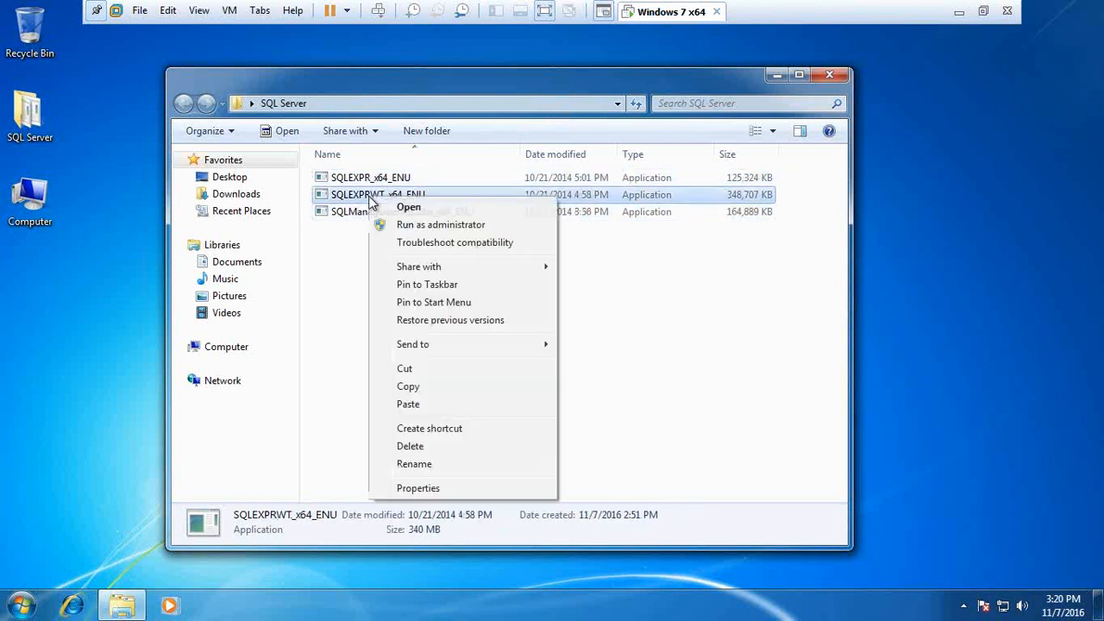
left_click(443, 225)
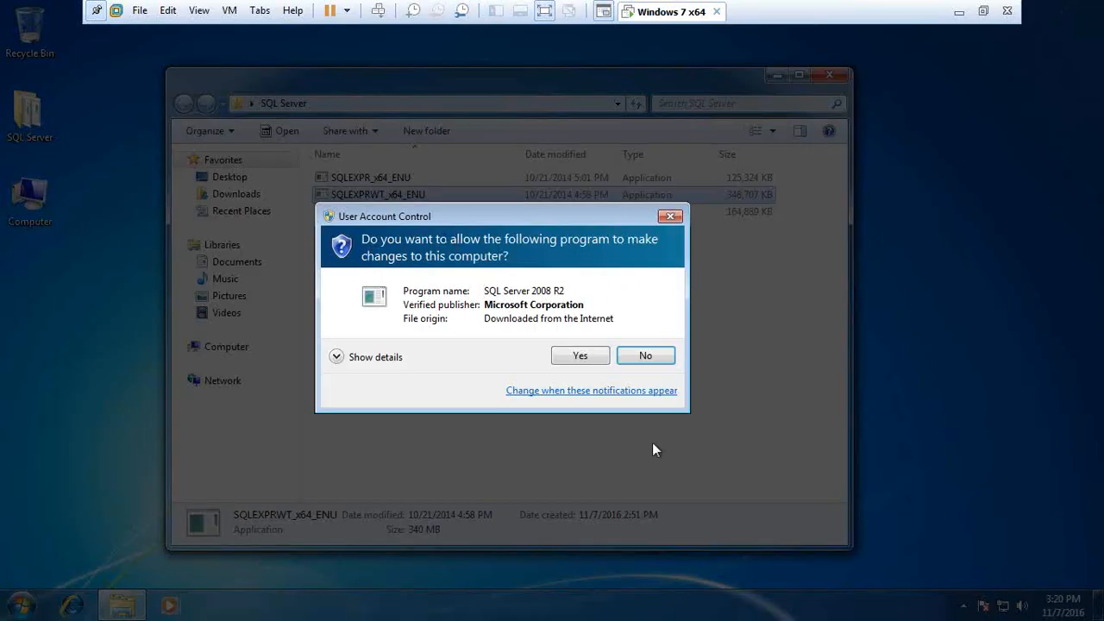
left_click(576, 353)
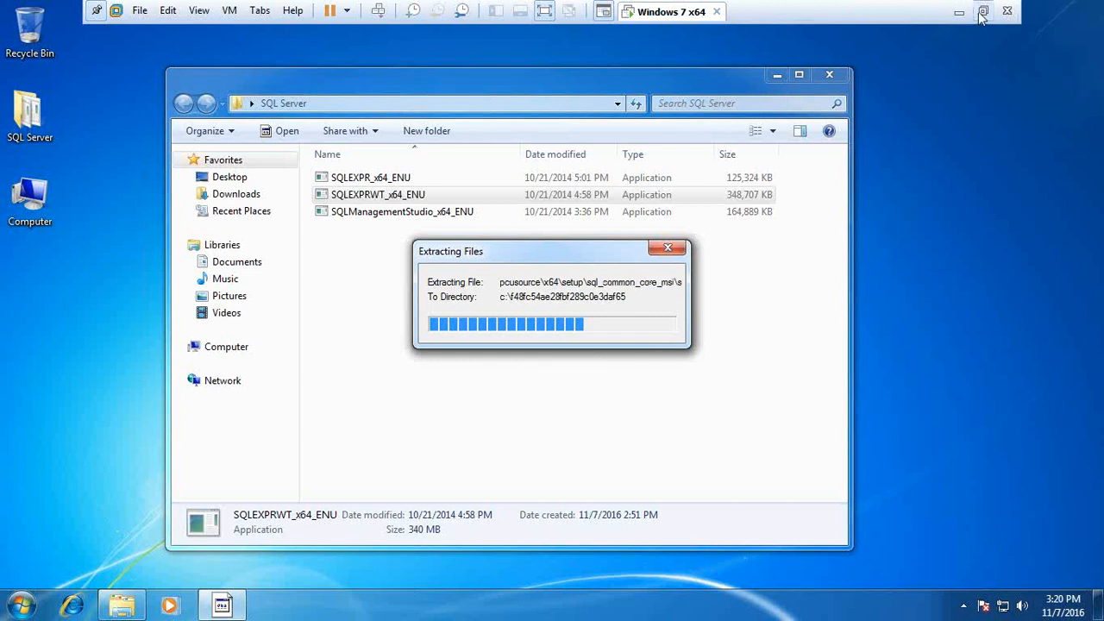
key("ctrl+alt+Return")
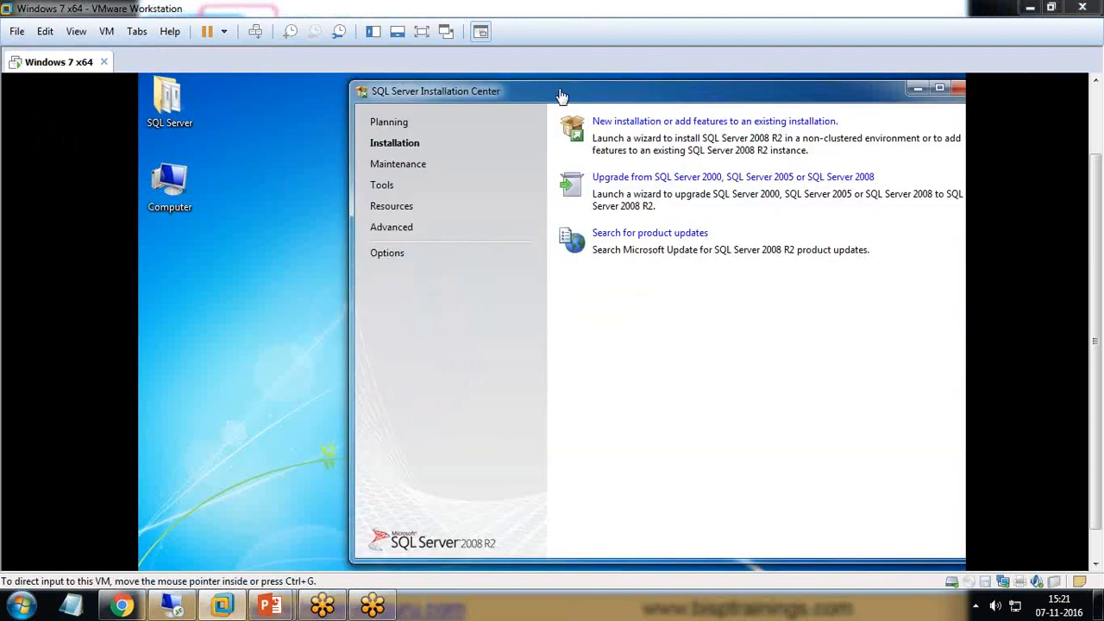
Step: Browse the Start menu's Microsoft SQL Server 2008 R2 program group
left_click_drag(466, 95, 357, 126)
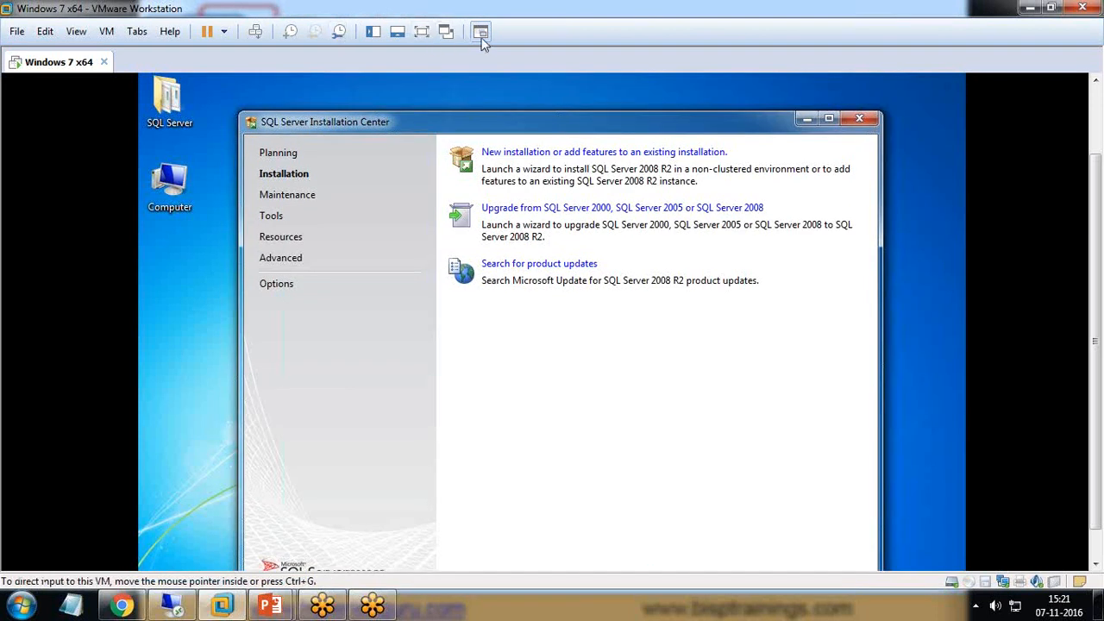
left_click(421, 31)
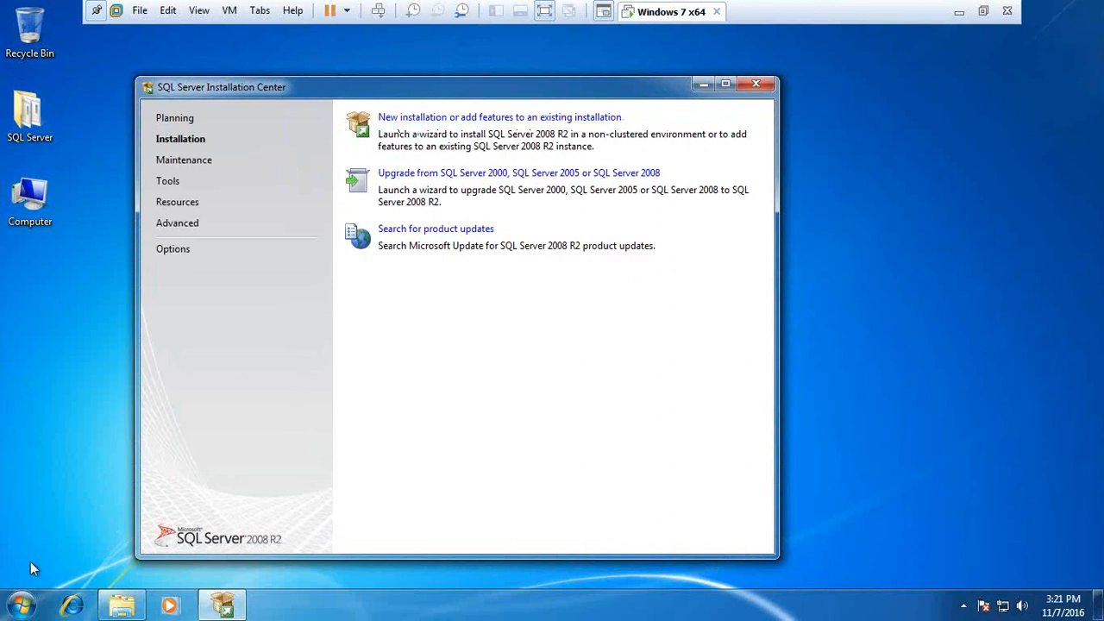
left_click(20, 604)
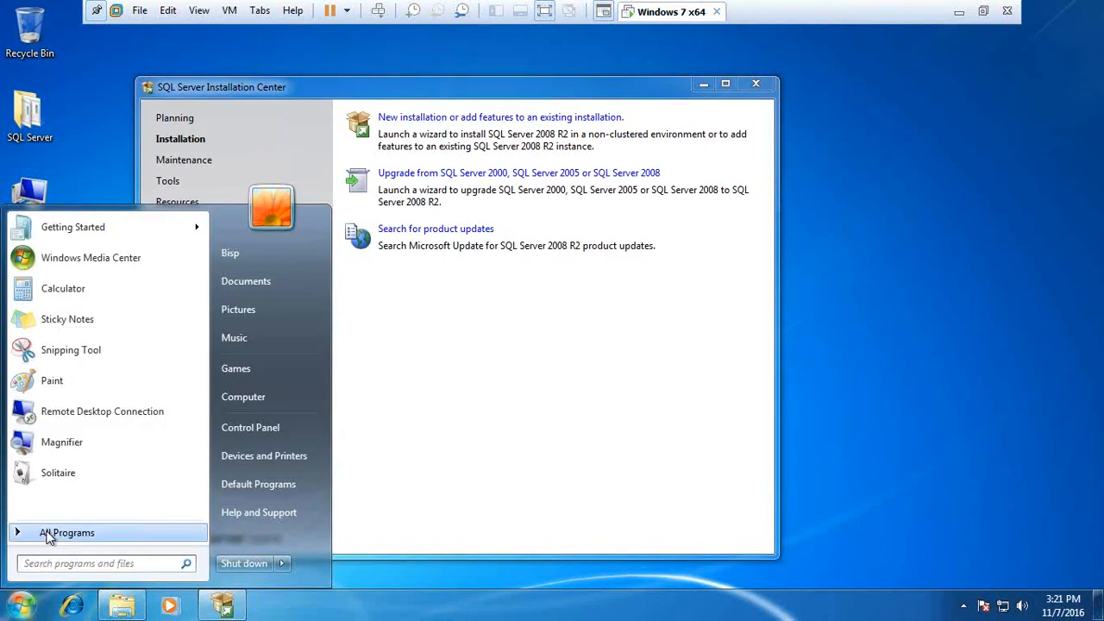
left_click(43, 532)
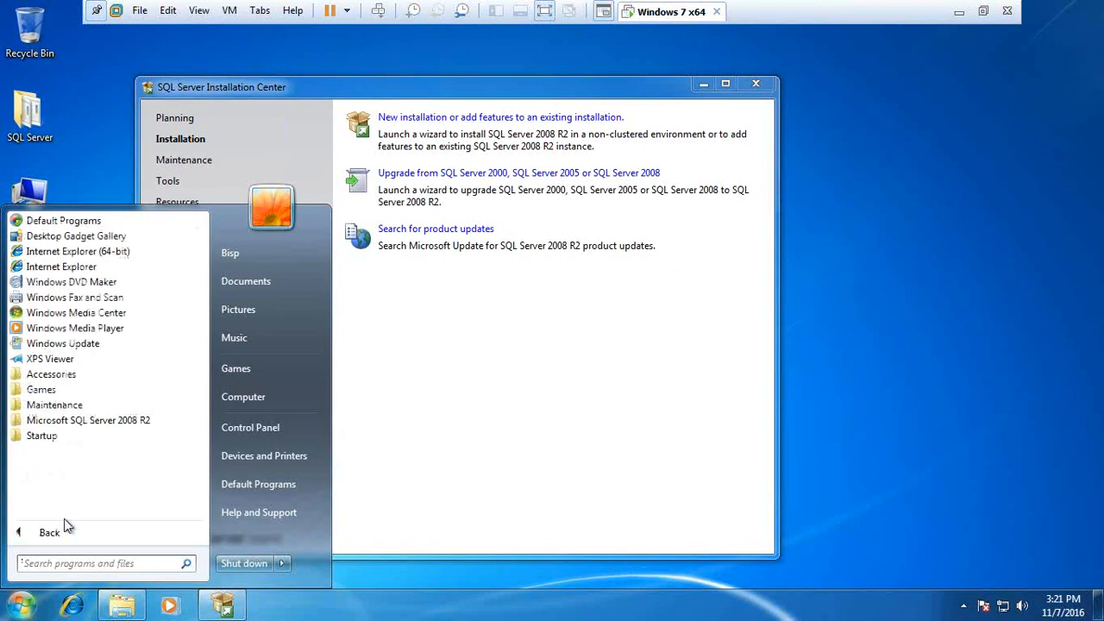
left_click(125, 423)
left_click(522, 419)
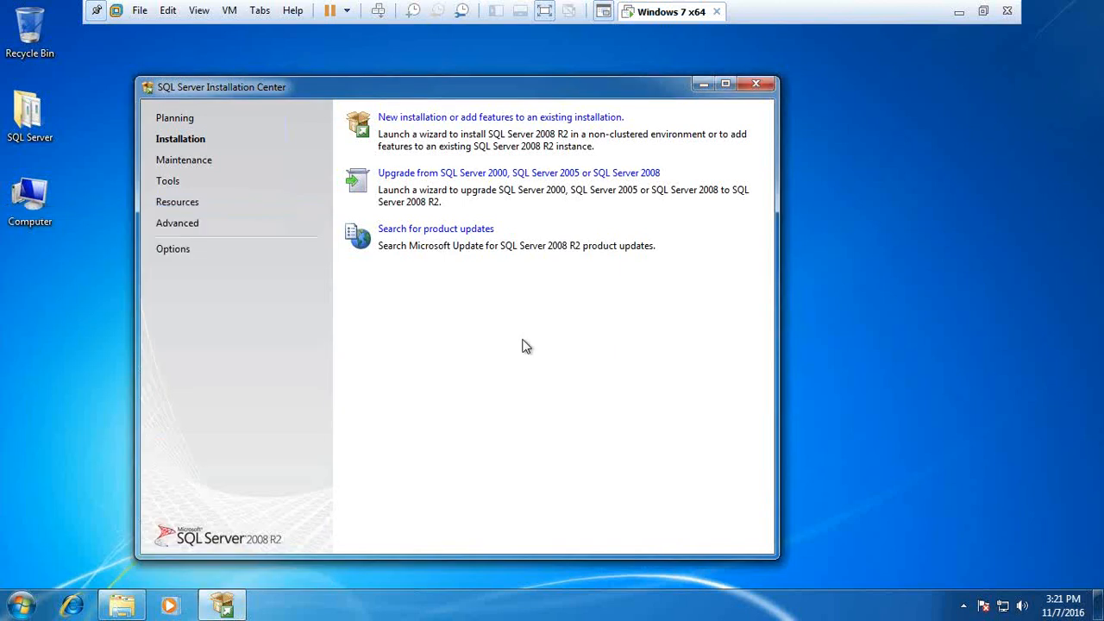
Step: Check the Configuration Tools group, then start a new SQL Server 2008 R2 installation
left_click(22, 606)
left_click(43, 531)
left_click(86, 421)
left_click(81, 438)
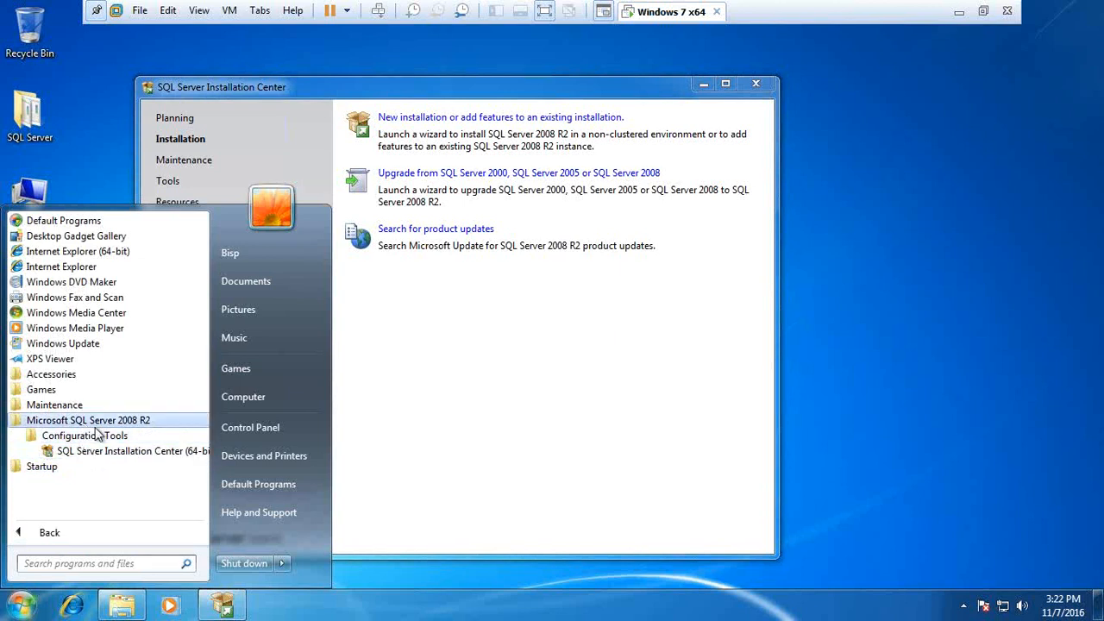
left_click(505, 363)
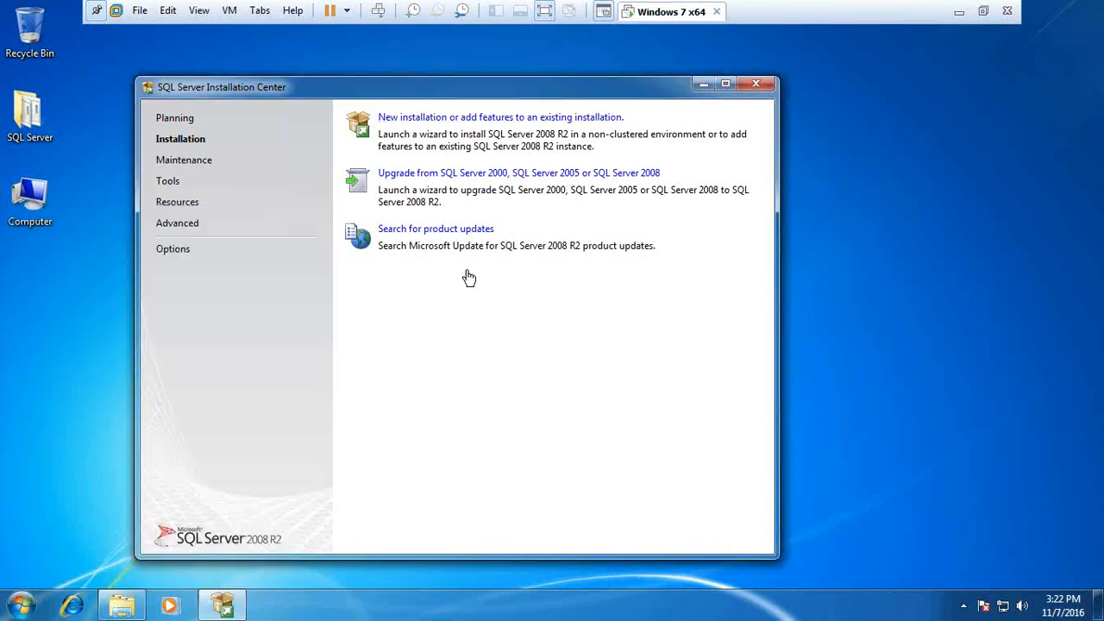
left_click(426, 120)
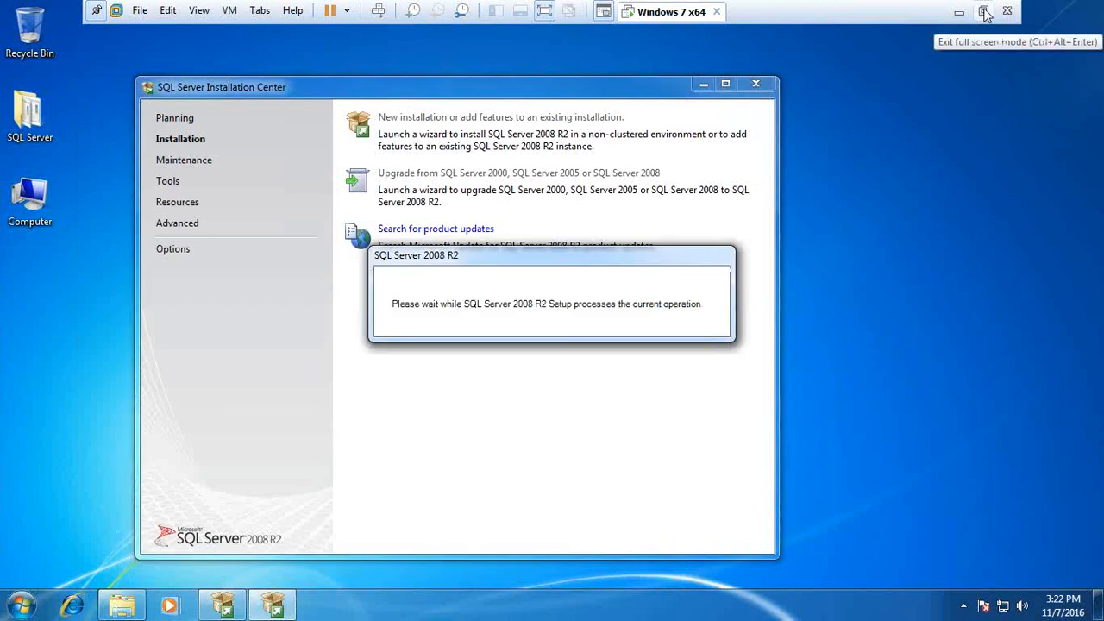
Step: Accept the license terms and reach Feature Selection, unticking SQL Server Replication
left_click(983, 12)
key("super")
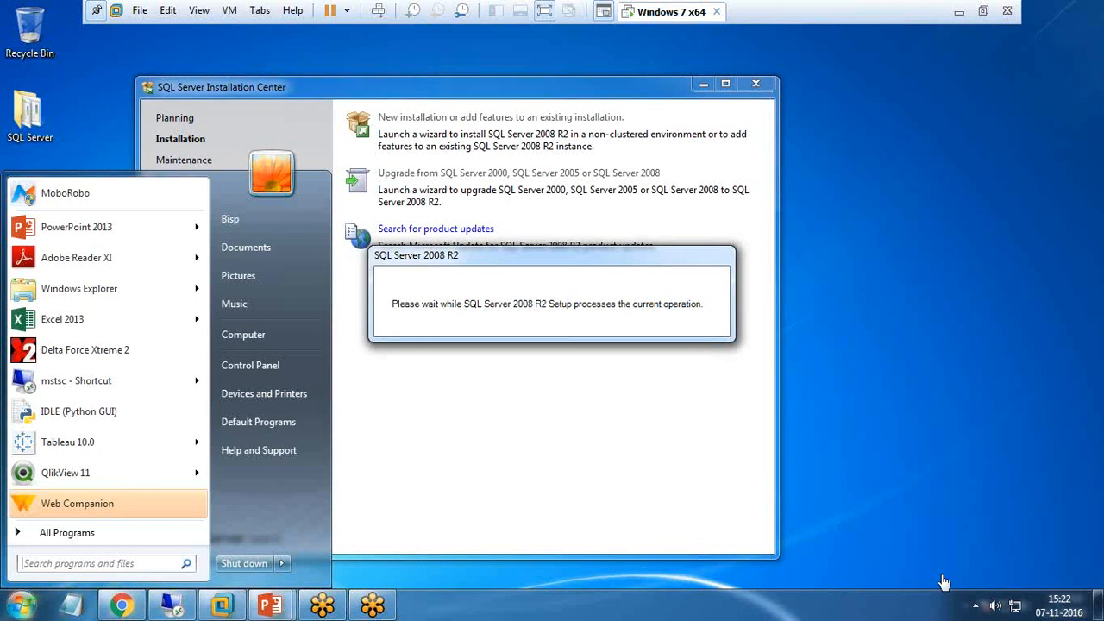
left_click(949, 413)
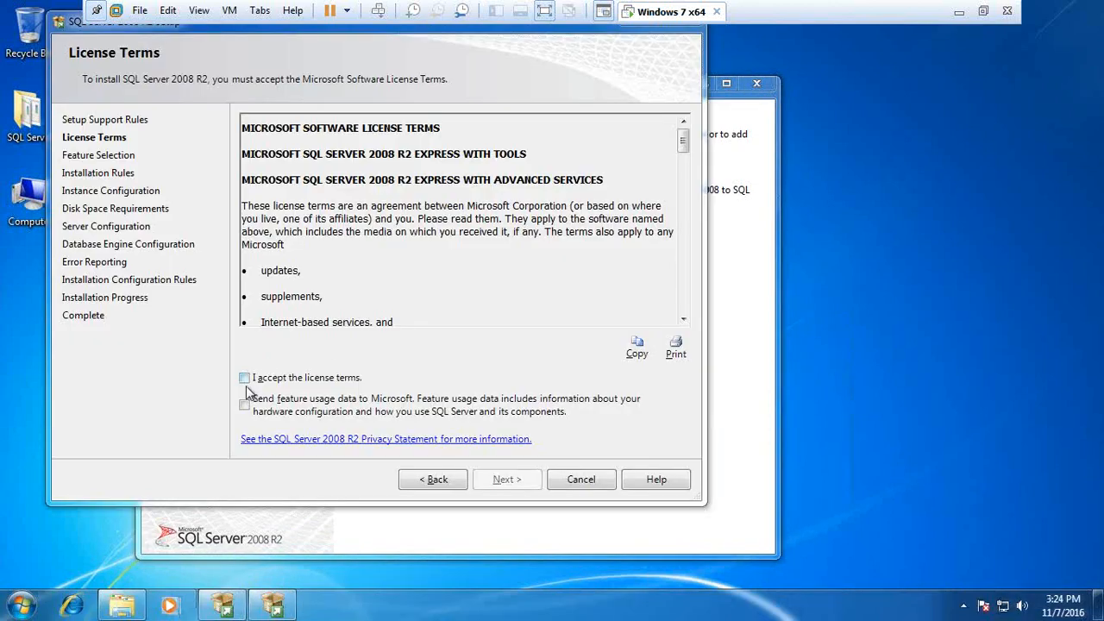
left_click(245, 379)
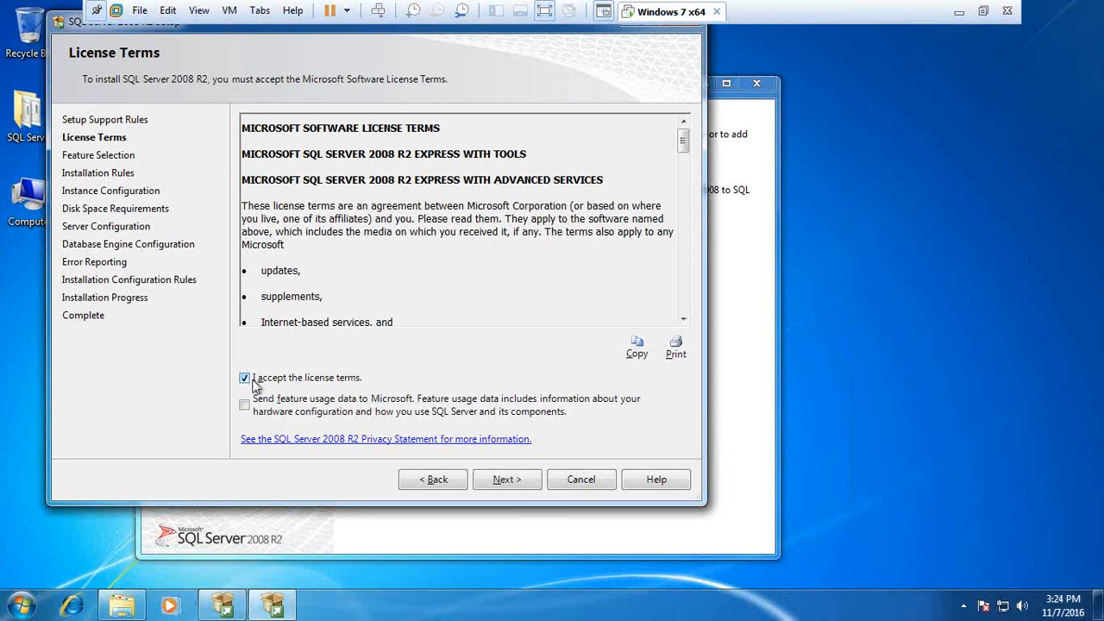
left_click(508, 481)
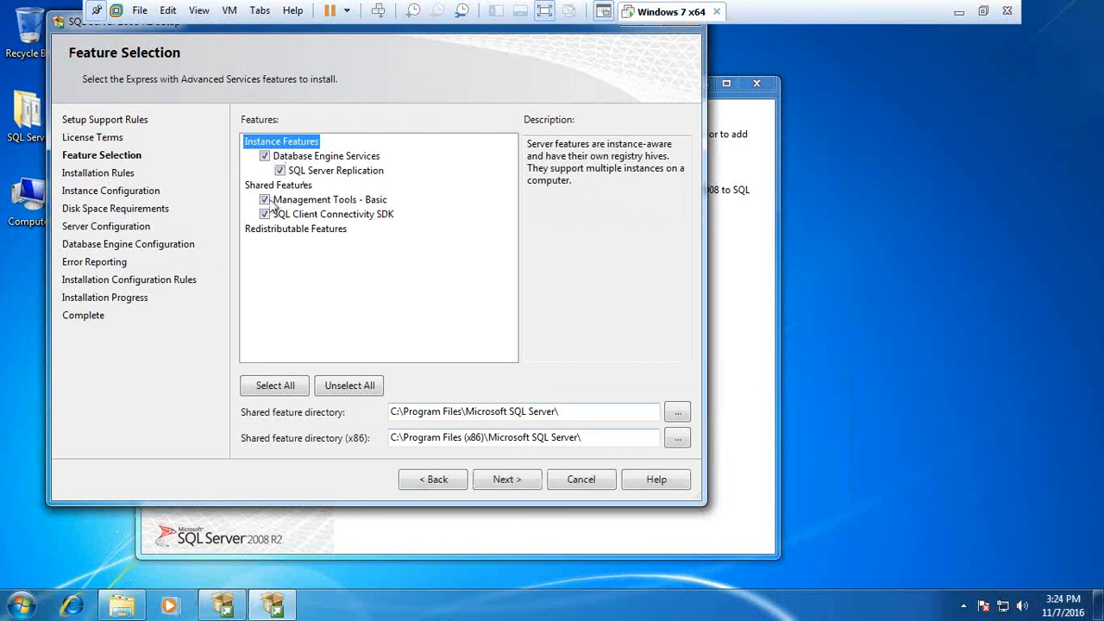
left_click(279, 171)
Step: Select all features including SQL Server Replication, keeping the default shared feature directories
left_click(279, 171)
left_click(277, 388)
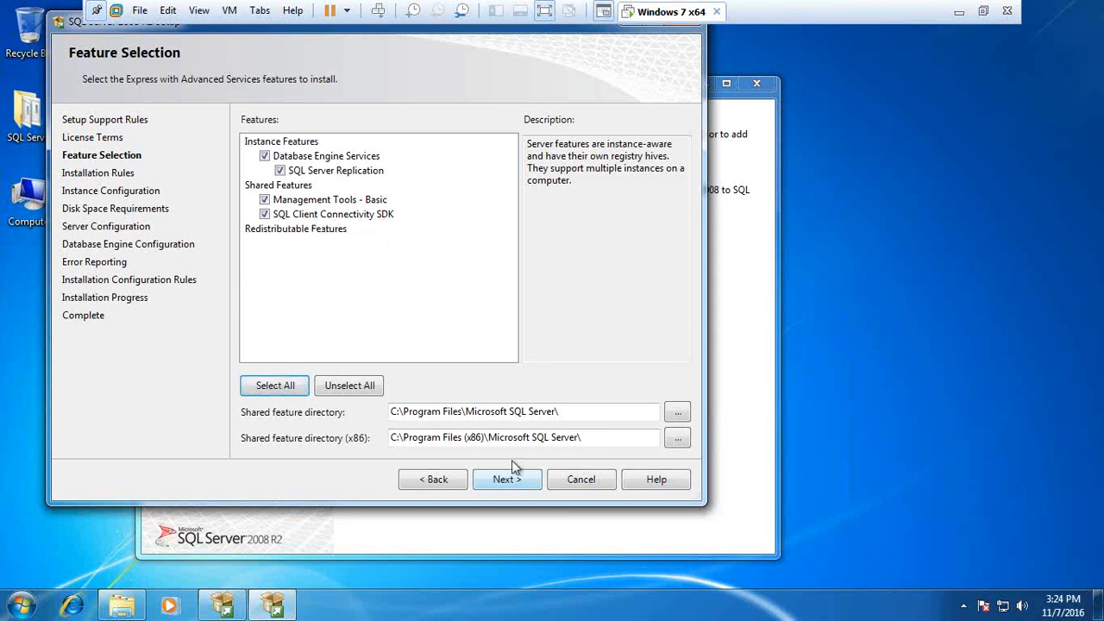
left_click_drag(561, 411, 383, 412)
left_click_drag(595, 438, 390, 440)
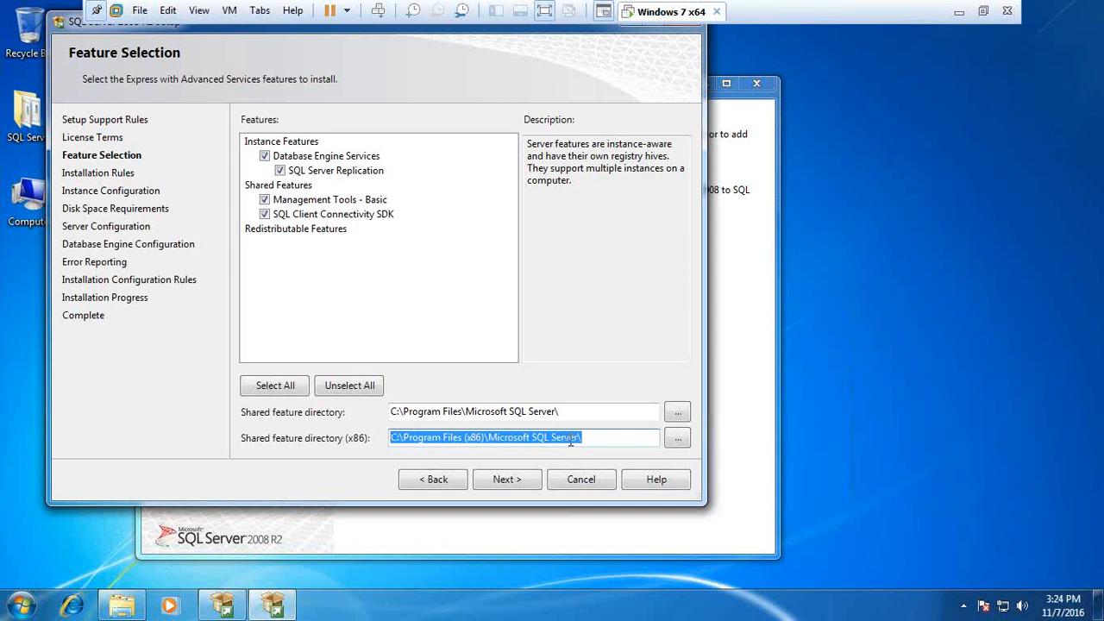
left_click(511, 480)
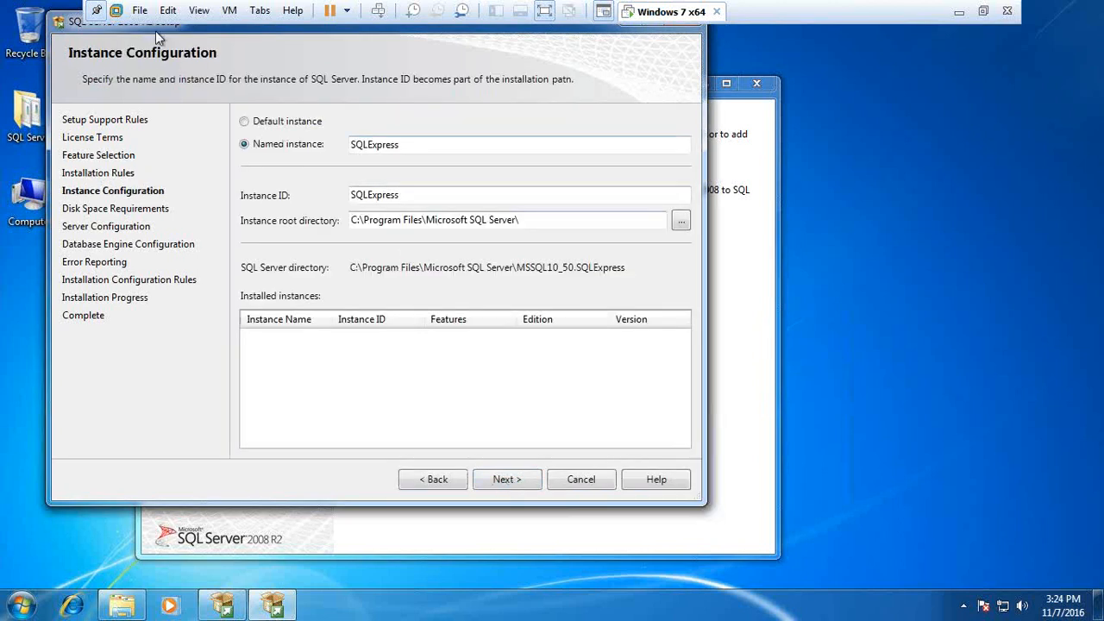
Step: Use the default instance MSSQLSERVER instead of the named SQLExpress instance
left_click_drag(207, 26, 213, 55)
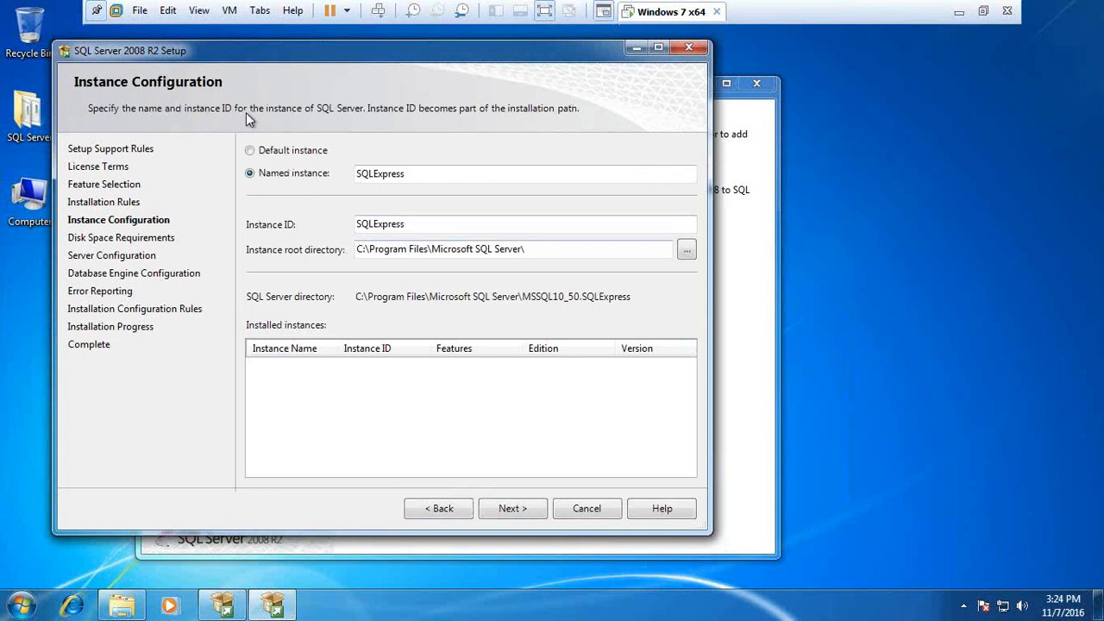
left_click(369, 173)
left_click_drag(403, 173, 357, 173)
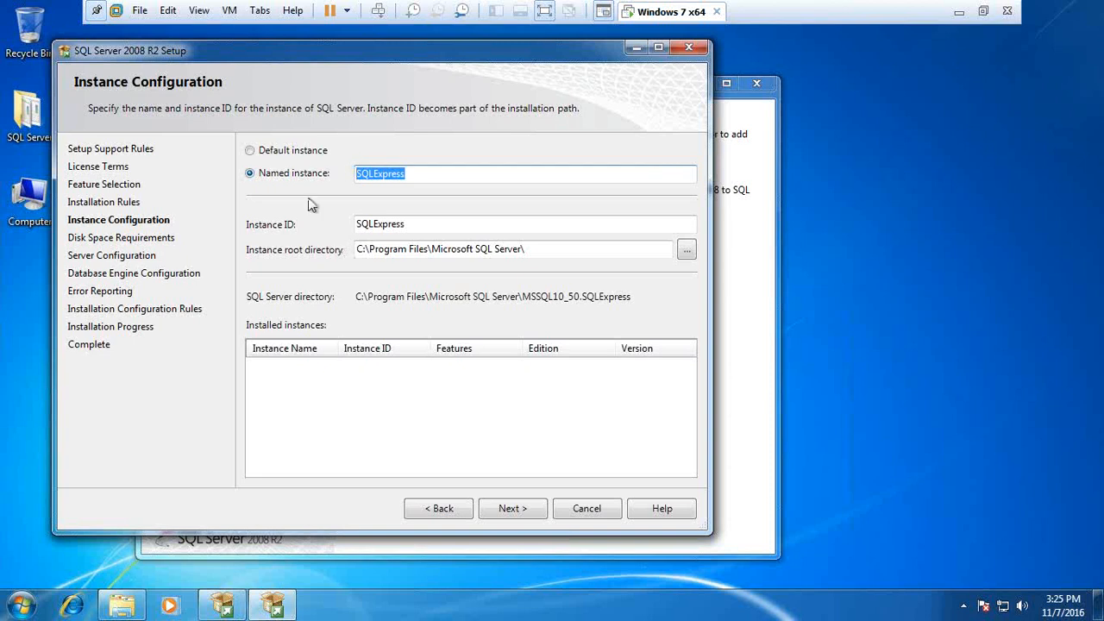
left_click(250, 151)
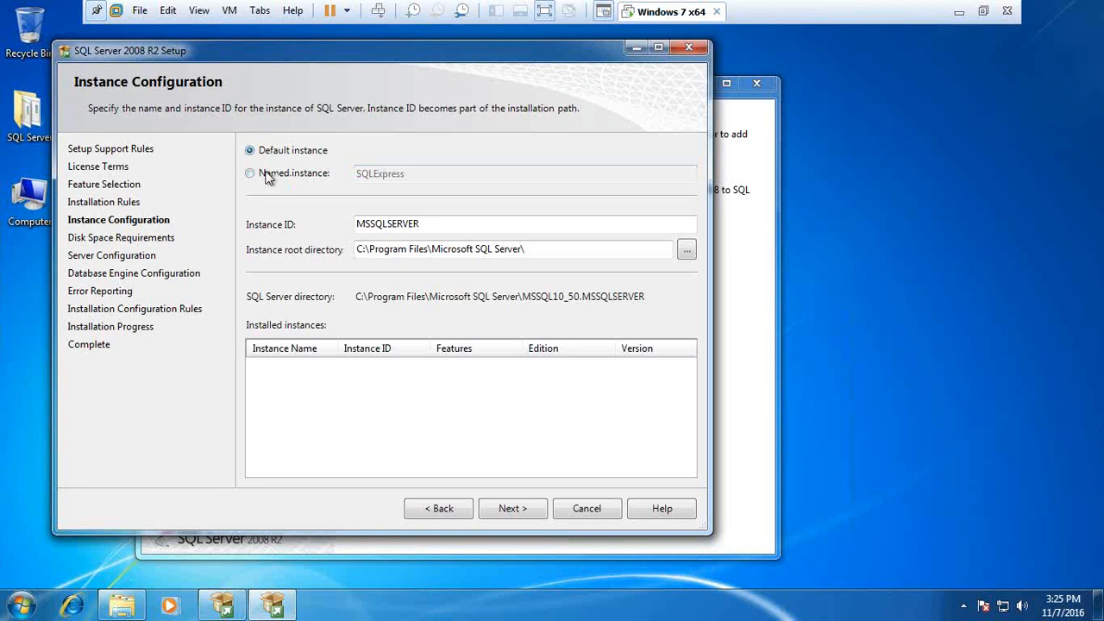
left_click_drag(431, 224, 352, 225)
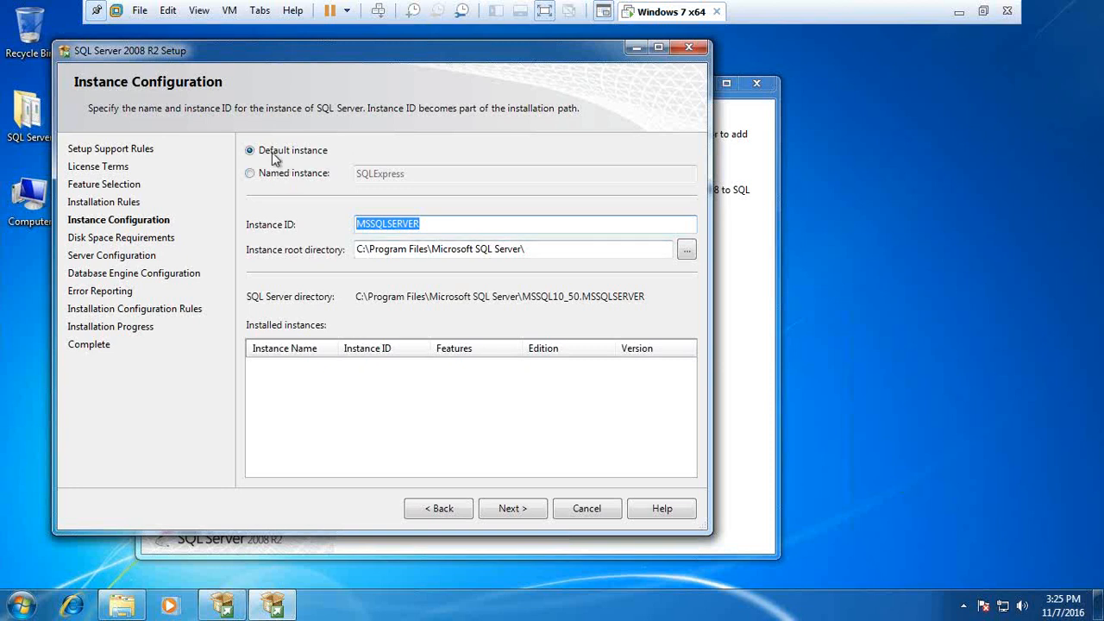
left_click(511, 508)
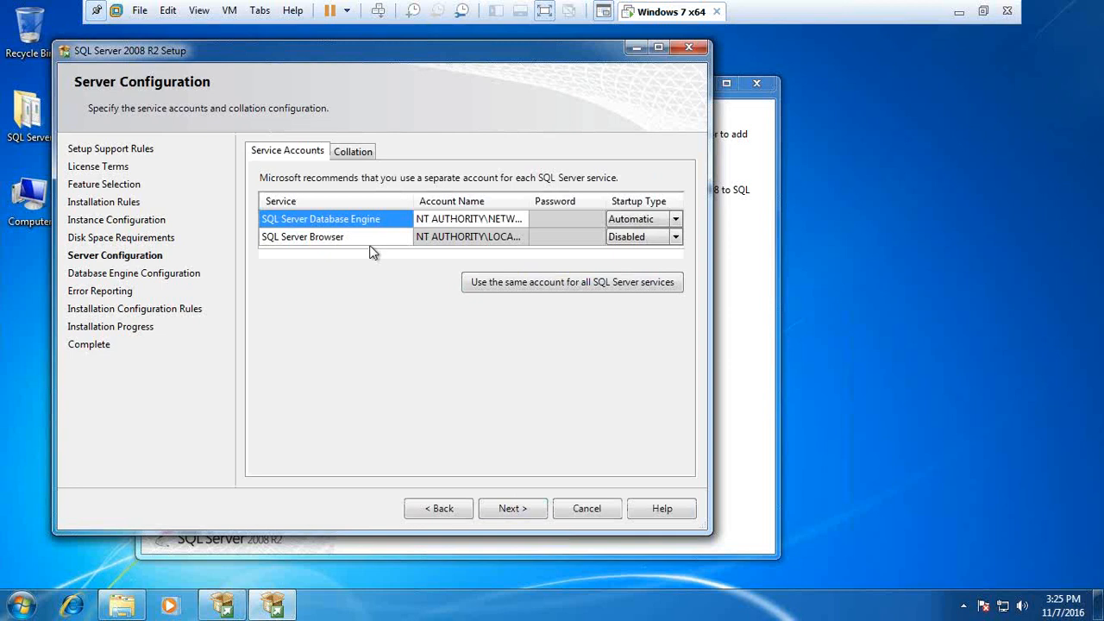
Step: Set the SQL Server Browser startup type to Automatic and continue
left_click(676, 238)
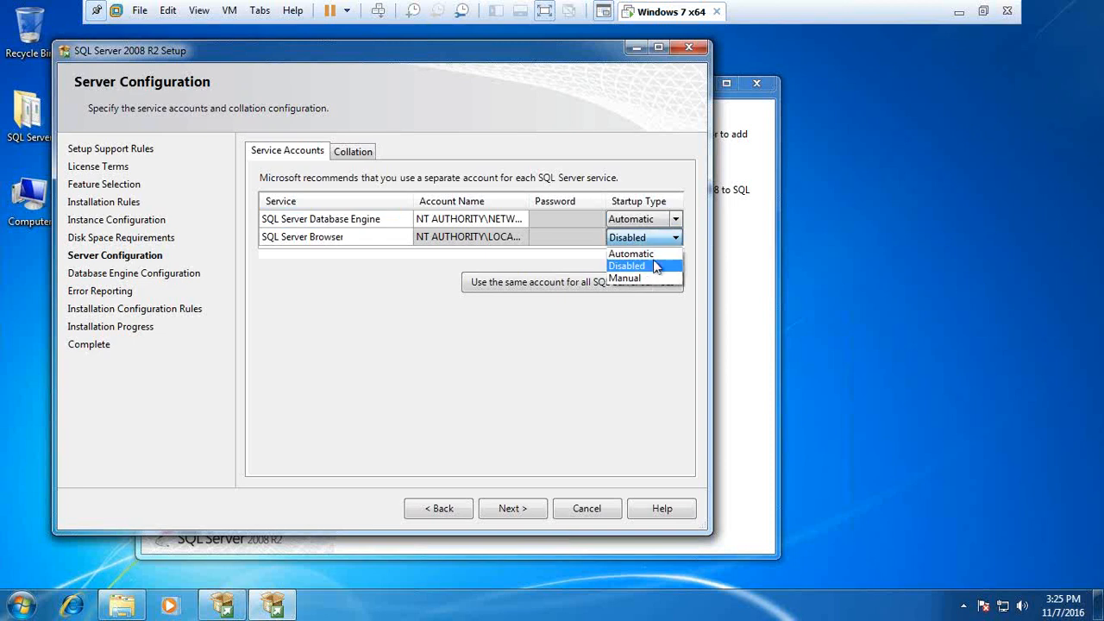
left_click(643, 254)
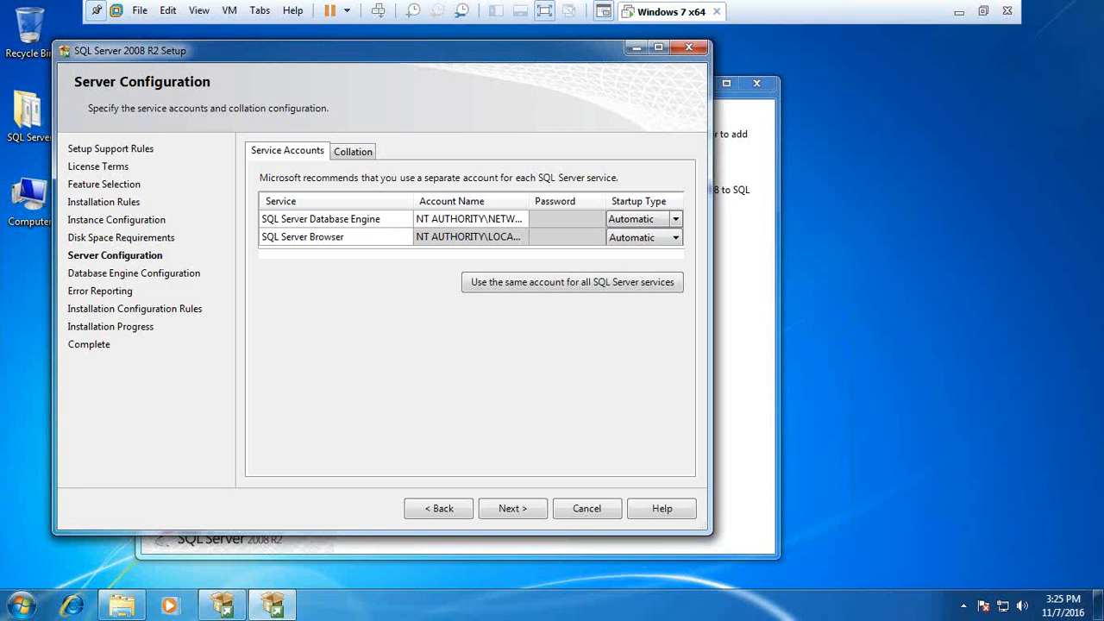
left_click(526, 512)
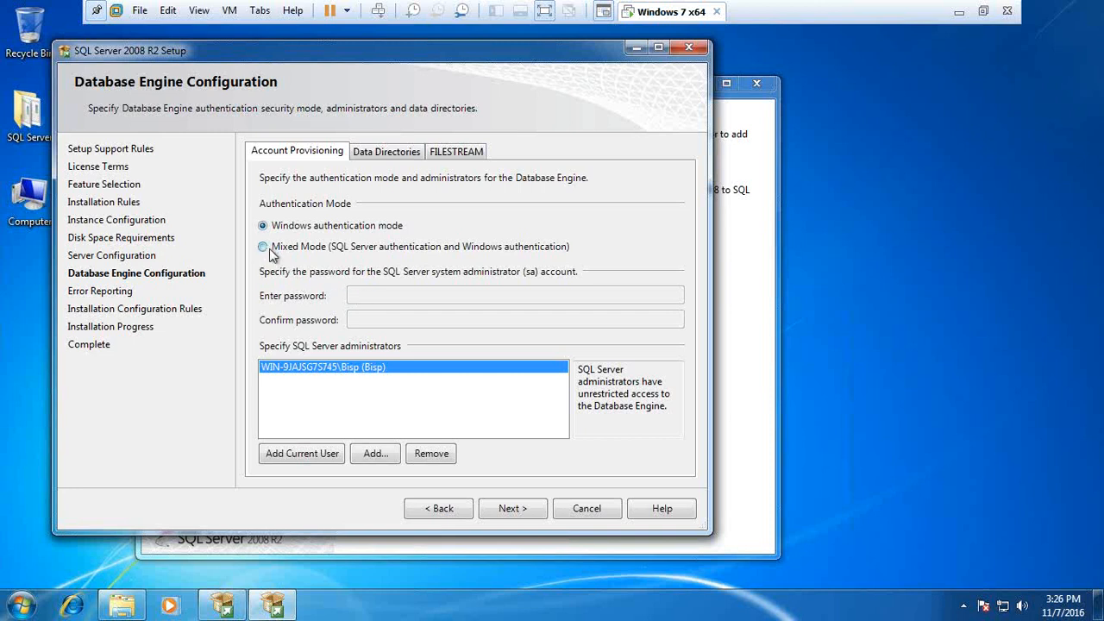
Step: Switch to Mixed Mode authentication with the sa password entered and confirmed
left_click(269, 248)
left_click(414, 295)
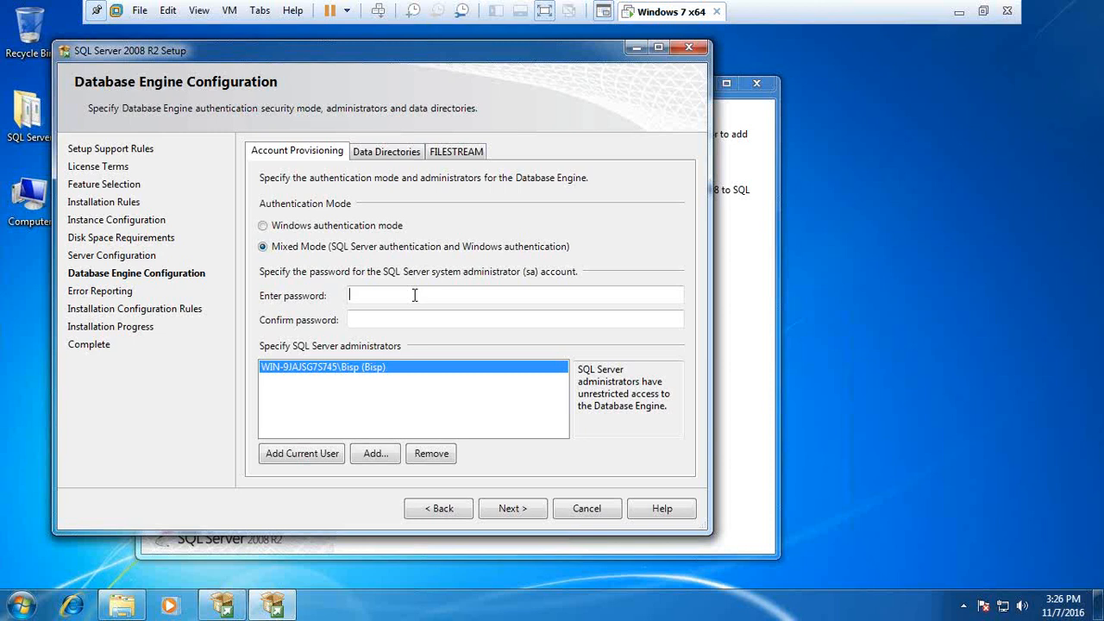
type("********")
key("Tab")
type("******")
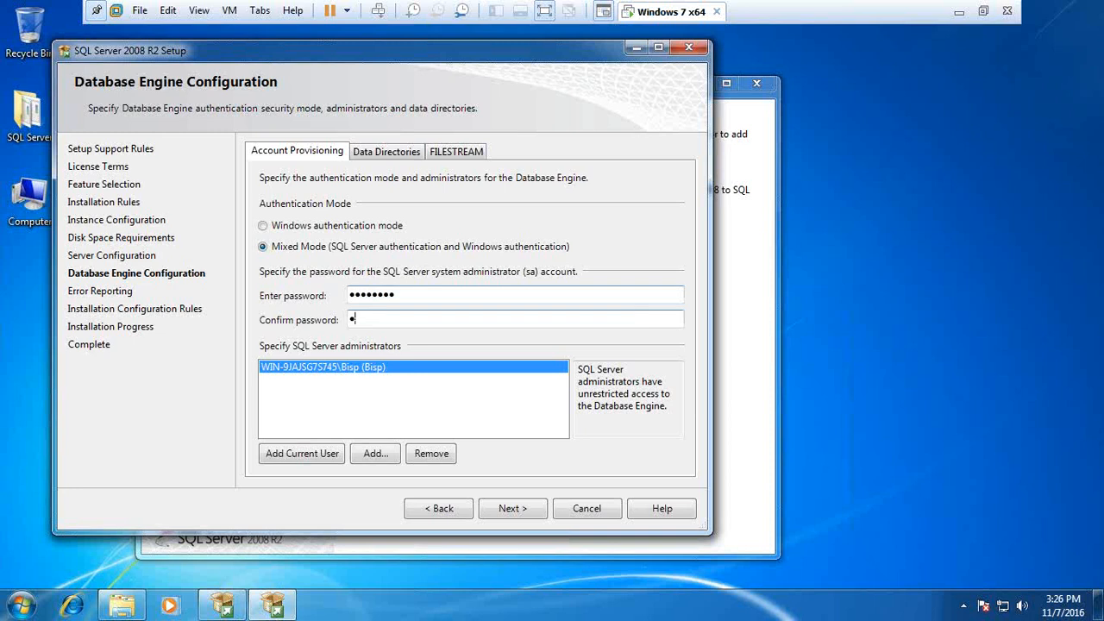
type("**")
left_click(518, 509)
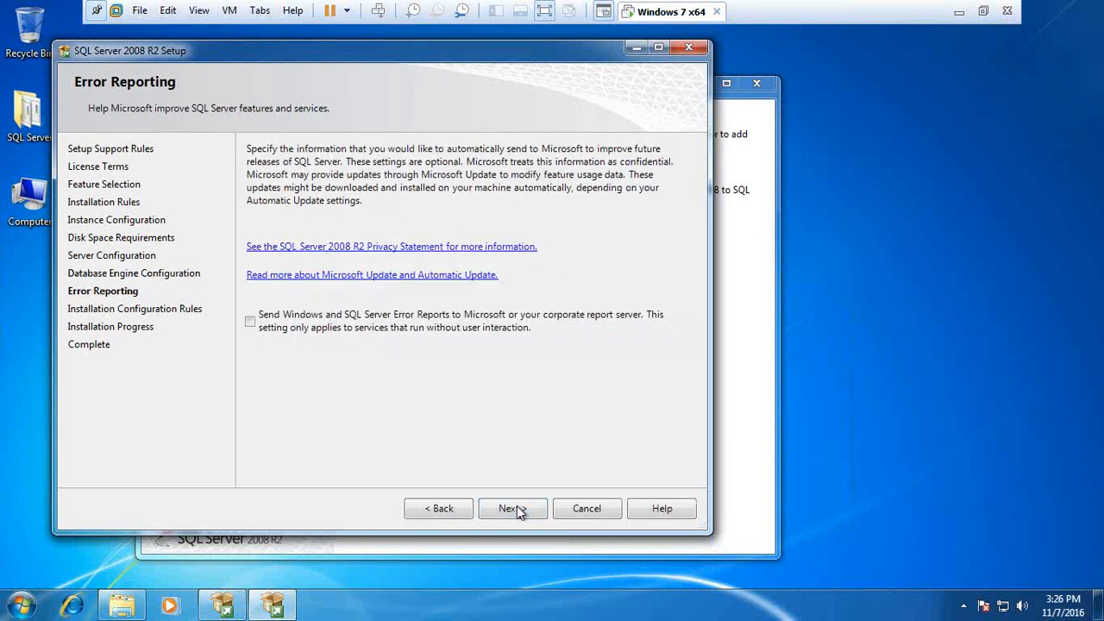
Step: Continue past Error Reporting and Installation Configuration Rules to begin installing
left_click(518, 508)
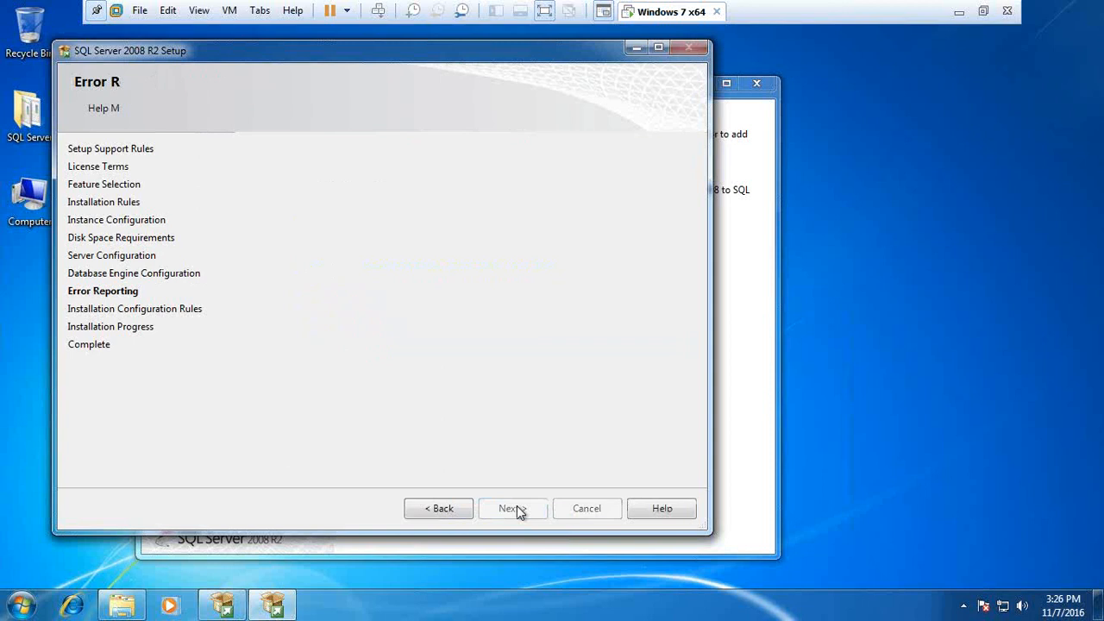
left_click(511, 508)
key("super")
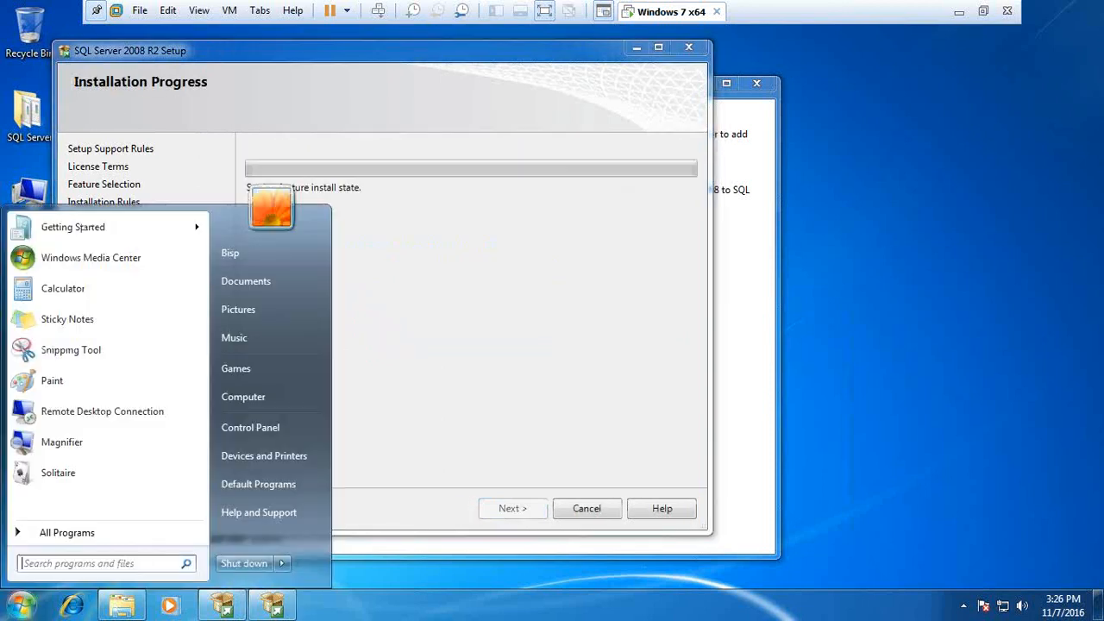
Step: Leave full-screen view and reposition the setup window while installation runs
left_click(580, 378)
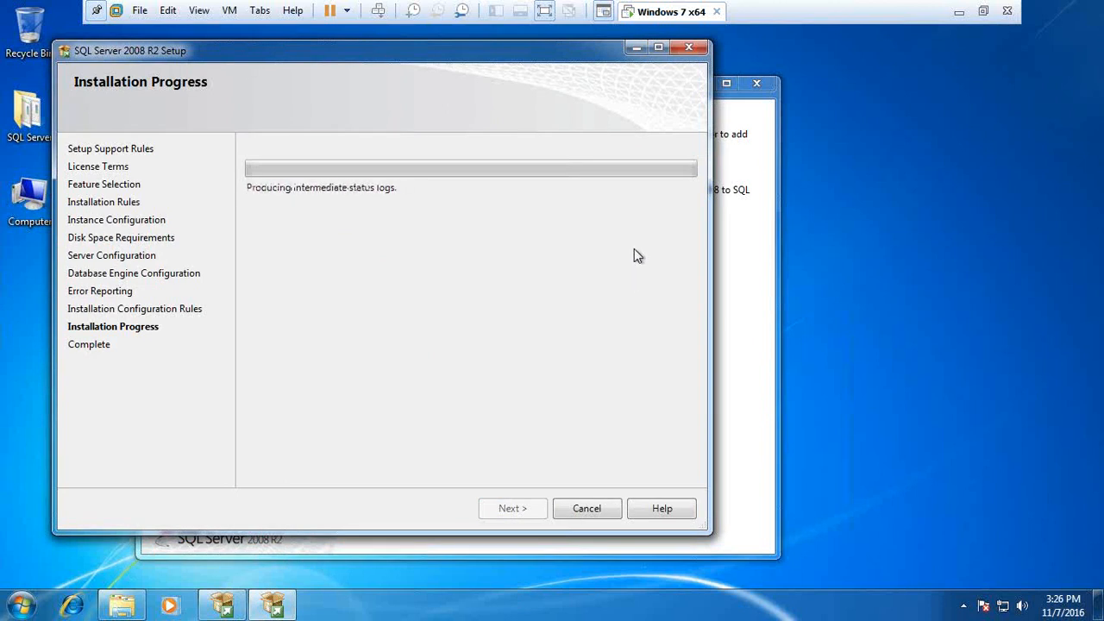
left_click(984, 13)
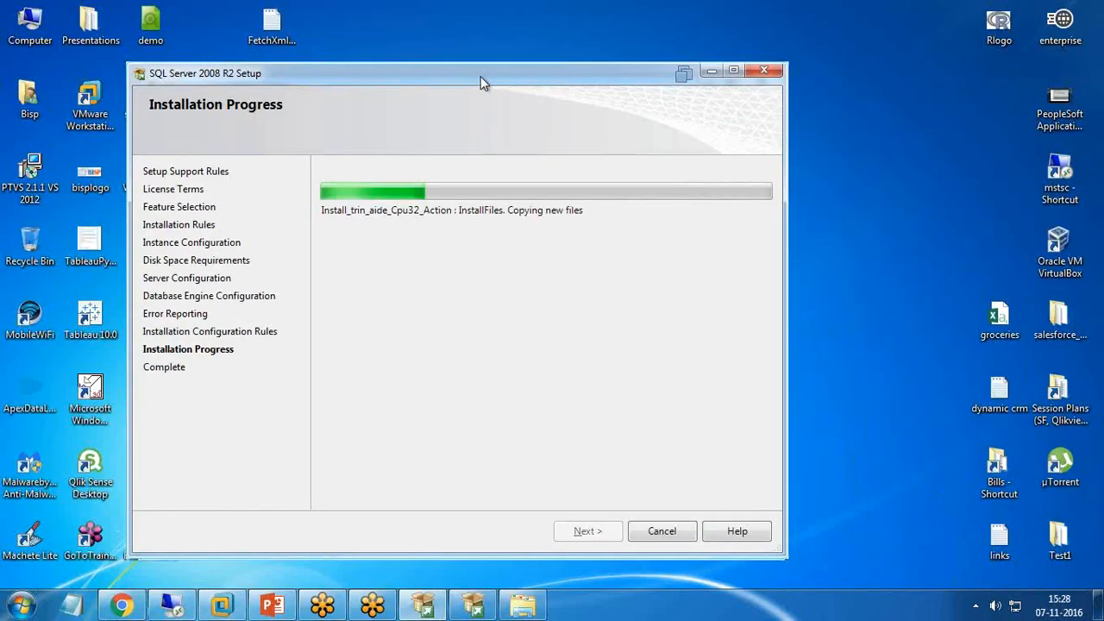
left_click_drag(481, 76, 451, 73)
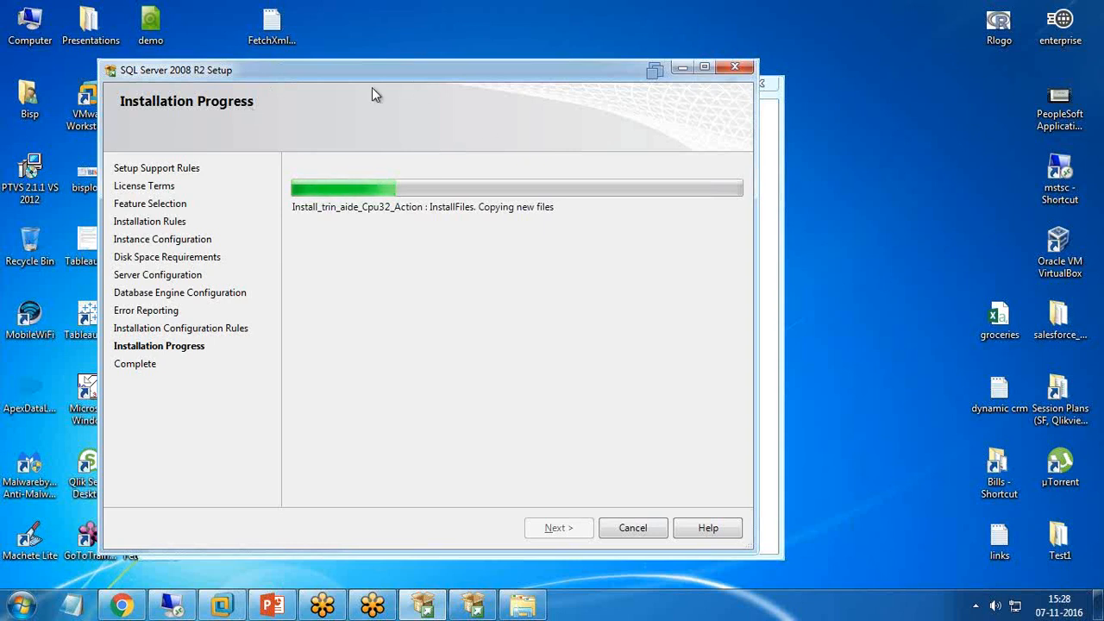
left_click_drag(384, 70, 362, 58)
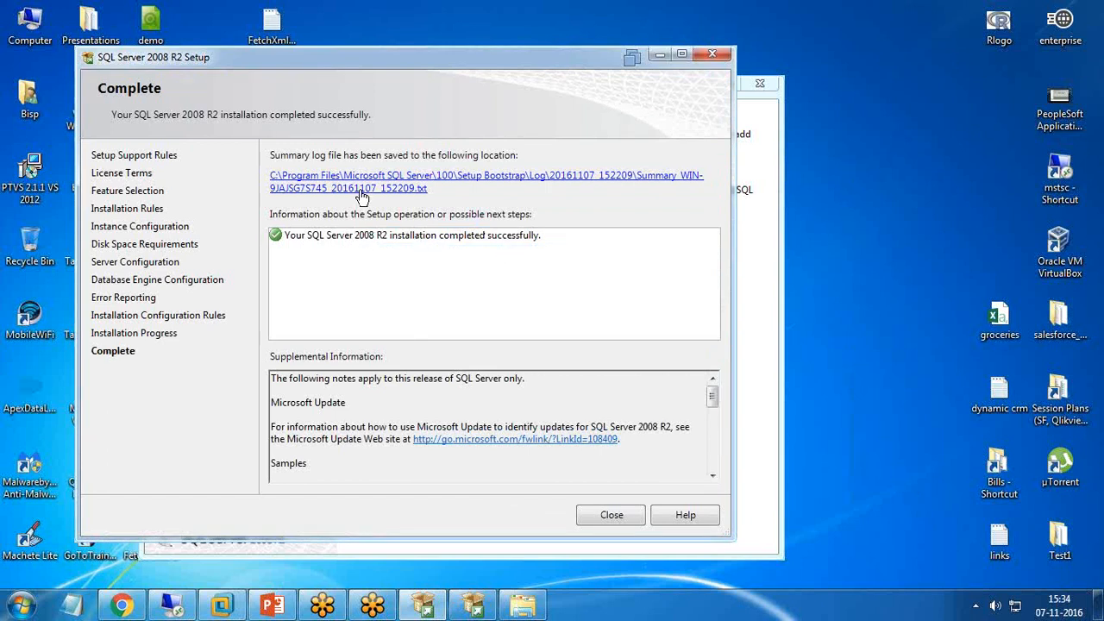
Step: Close the completed setup wizard and the SQL Server Installation Center
left_click(612, 515)
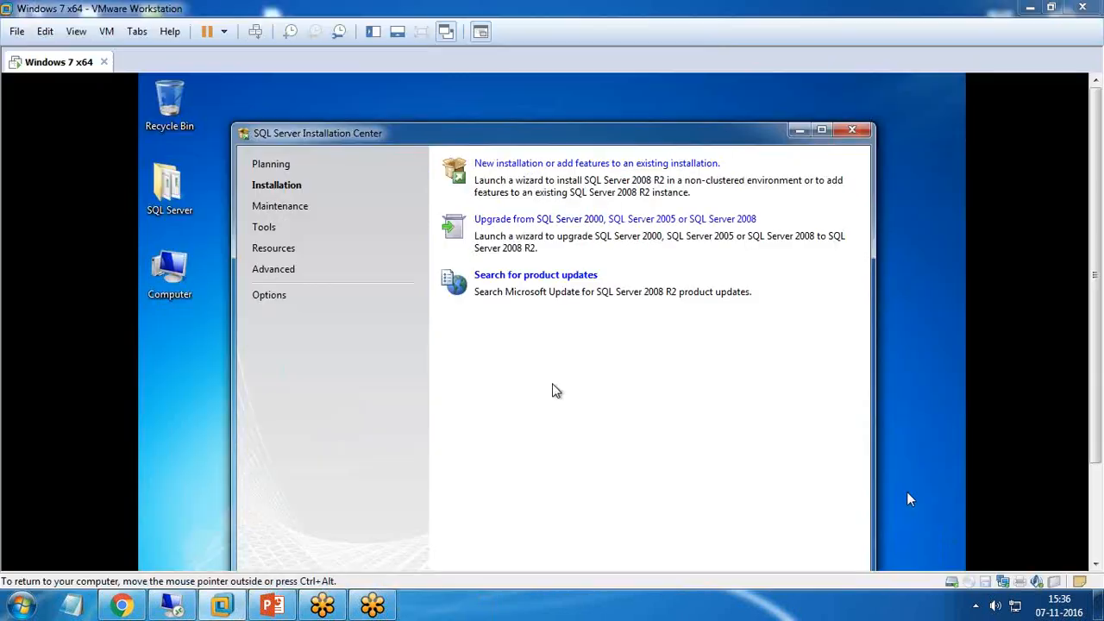
left_click(422, 32)
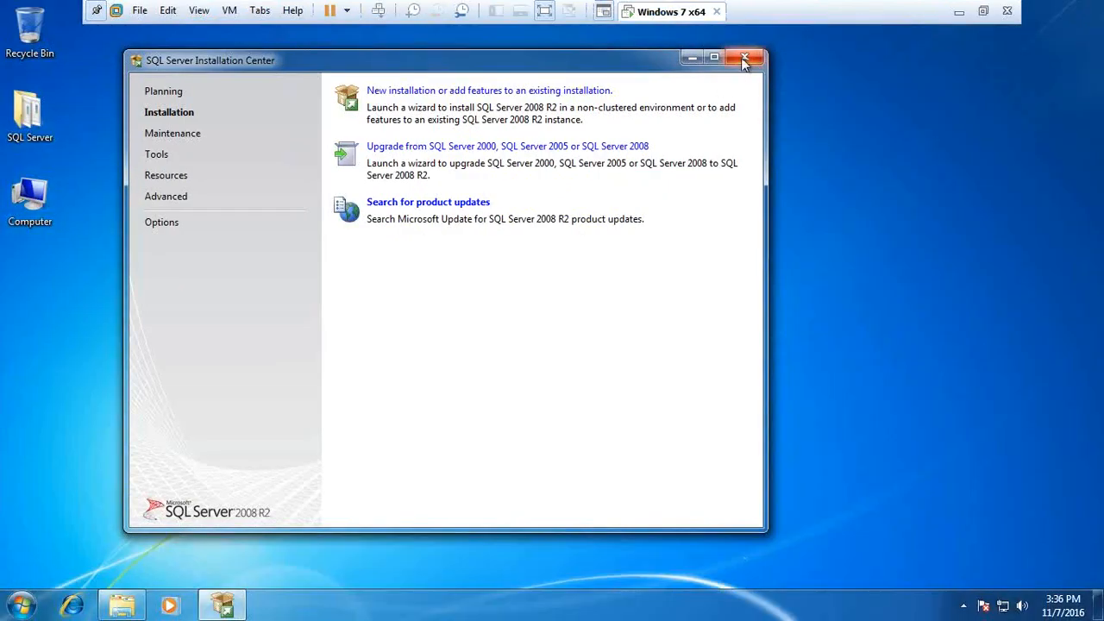
left_click(744, 58)
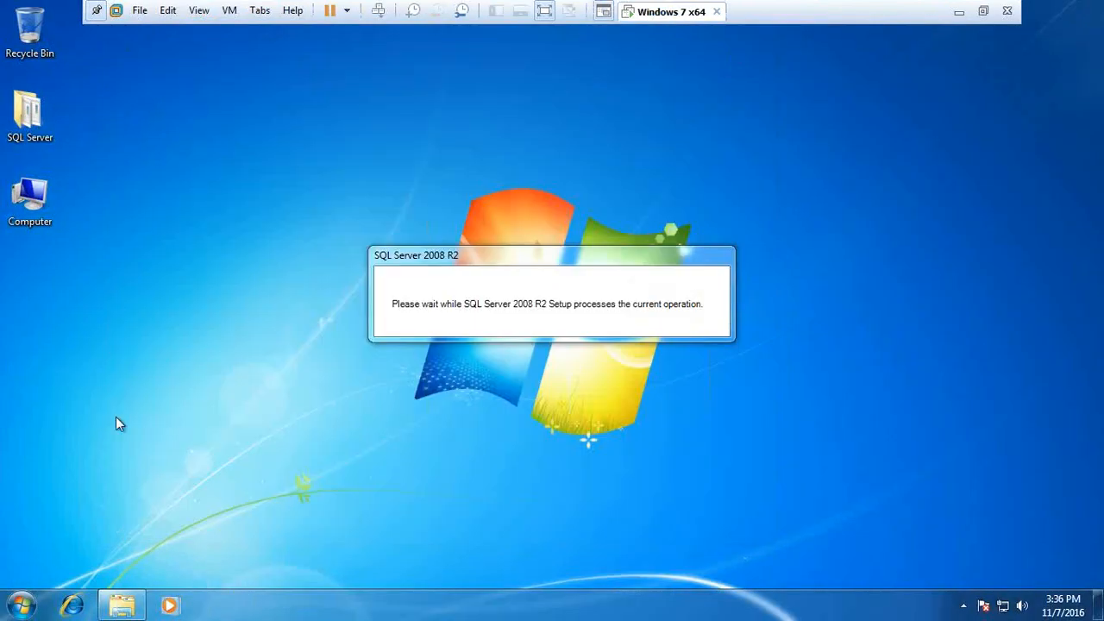
Step: Launch SQL Server Management Studio from the Microsoft SQL Server 2008 R2 Start menu group
left_click(21, 605)
left_click(48, 532)
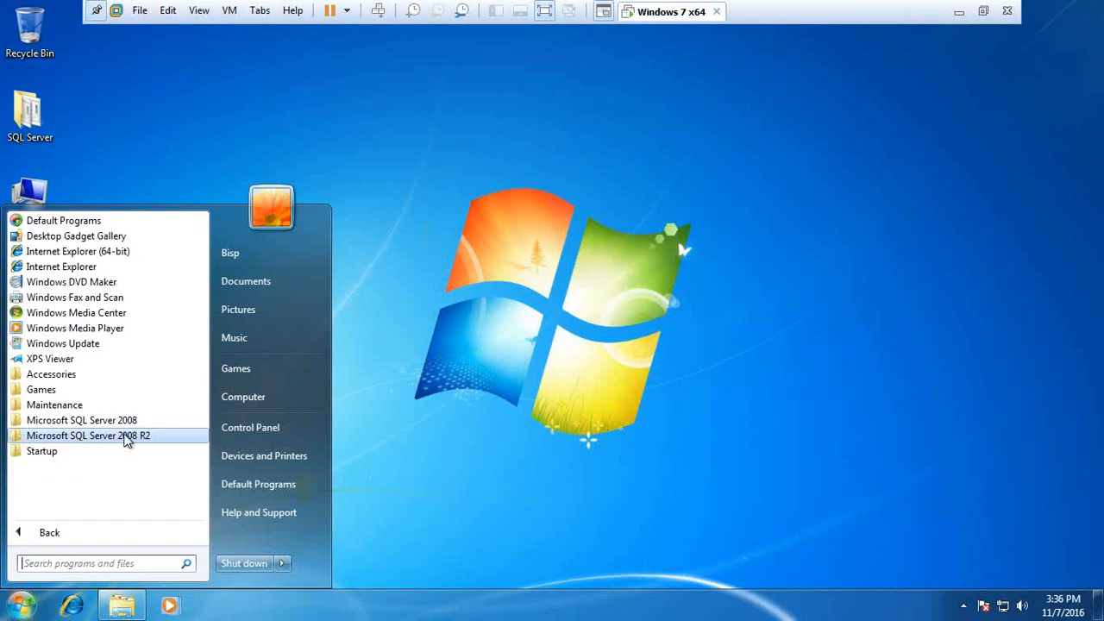
left_click(129, 436)
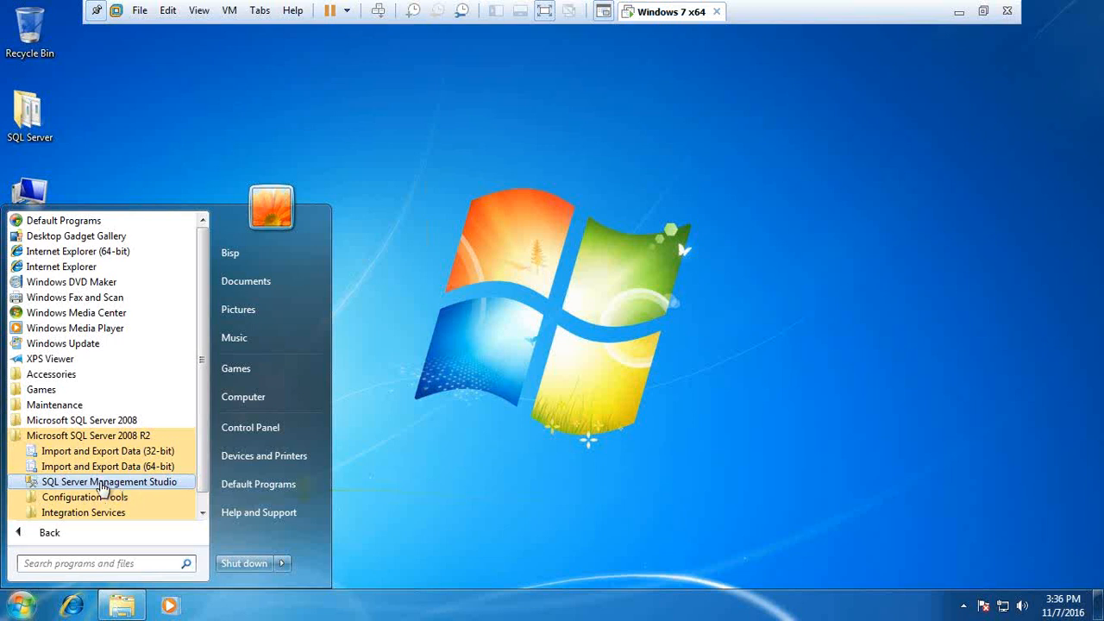
left_click(102, 484)
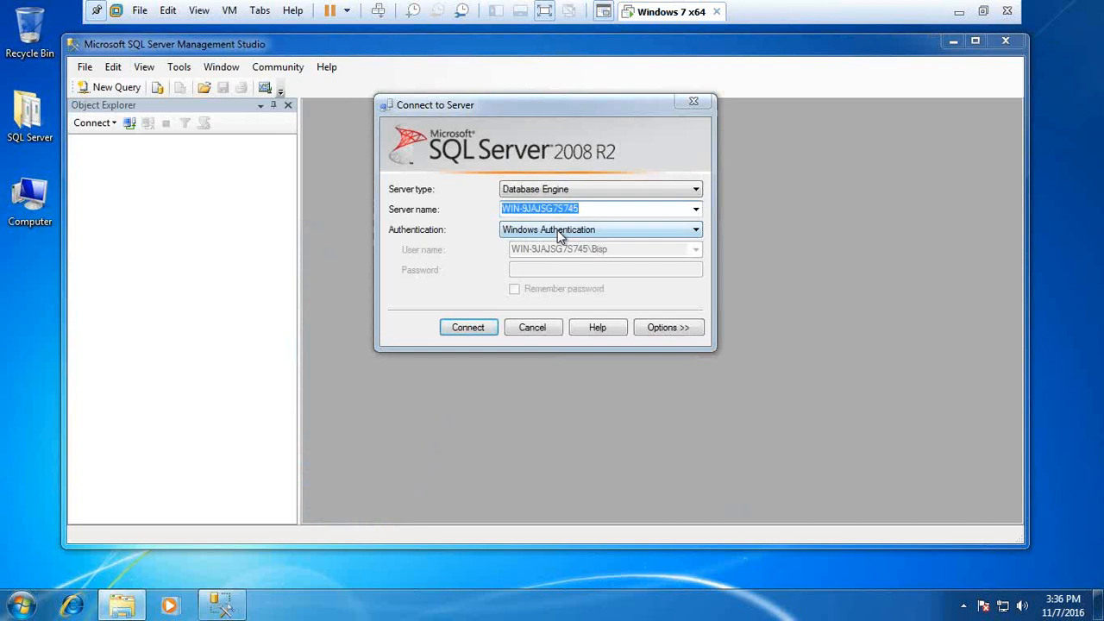
Step: Connect to the server with SQL Server Authentication, login sa, and the sa password
left_click(561, 229)
left_click(551, 253)
left_click(538, 250)
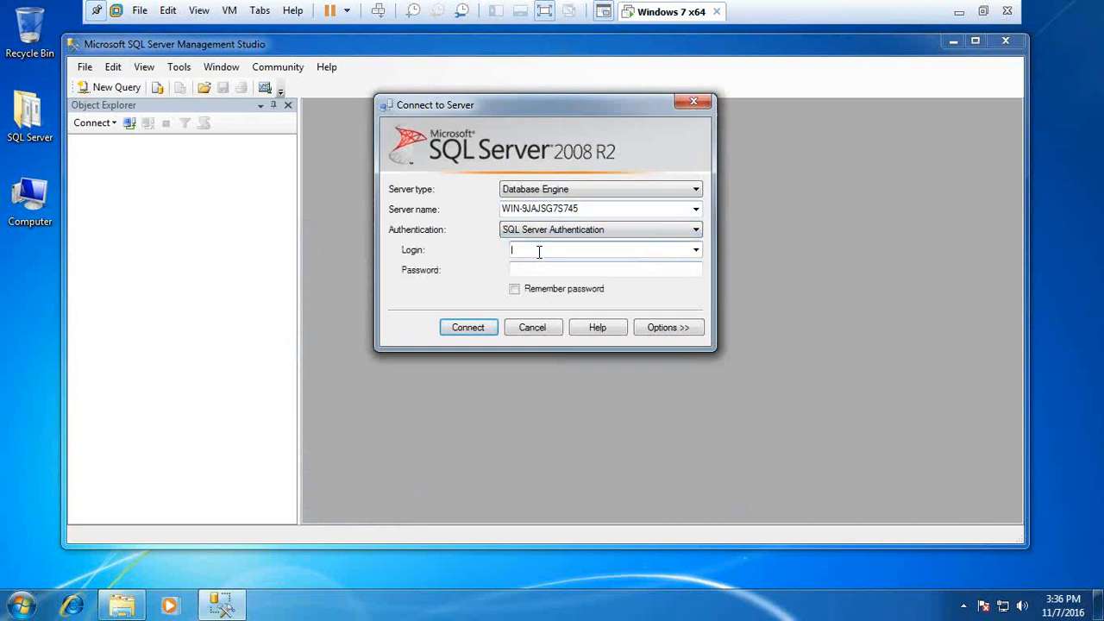
type("sa")
left_click(547, 268)
type("12345678")
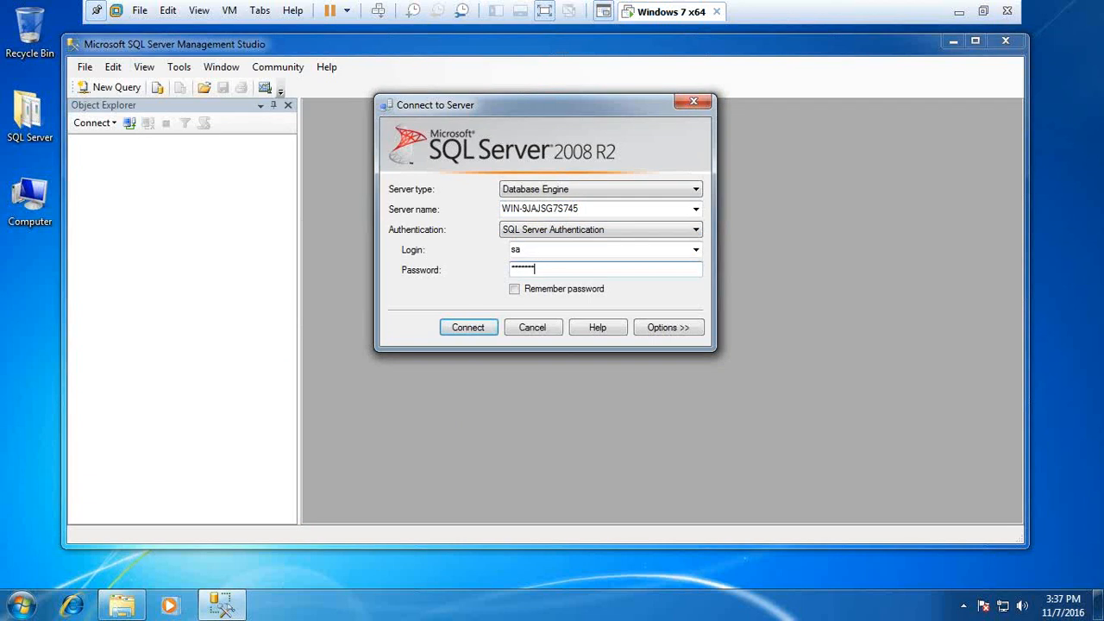
left_click(480, 327)
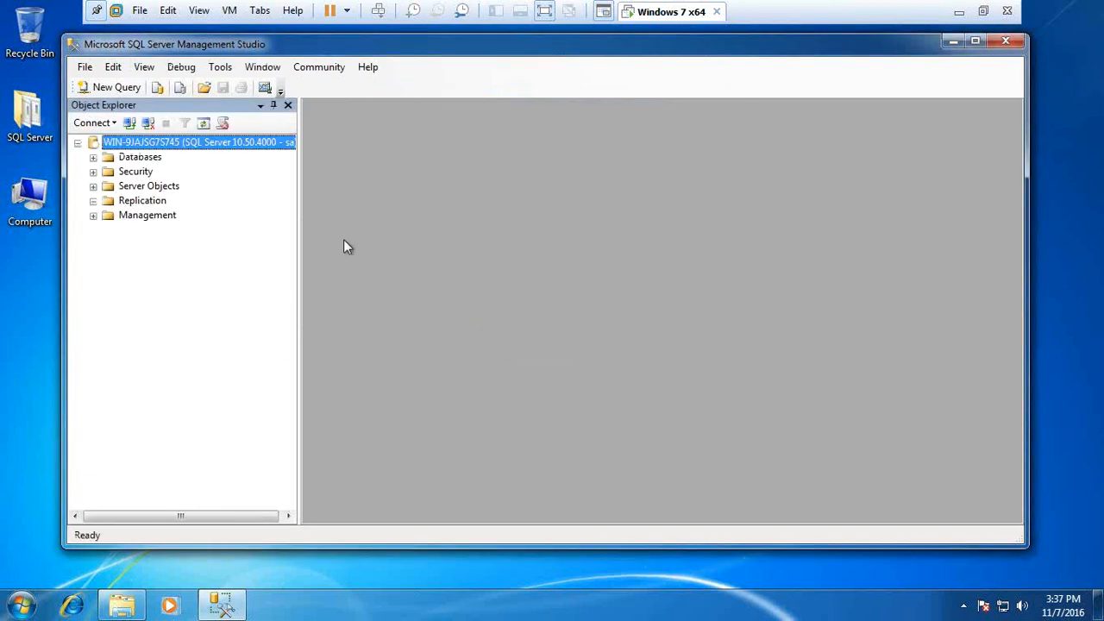
Step: Expand Databases in Object Explorer and browse System Databases (master, model, msdb, tempdb)
left_click(93, 158)
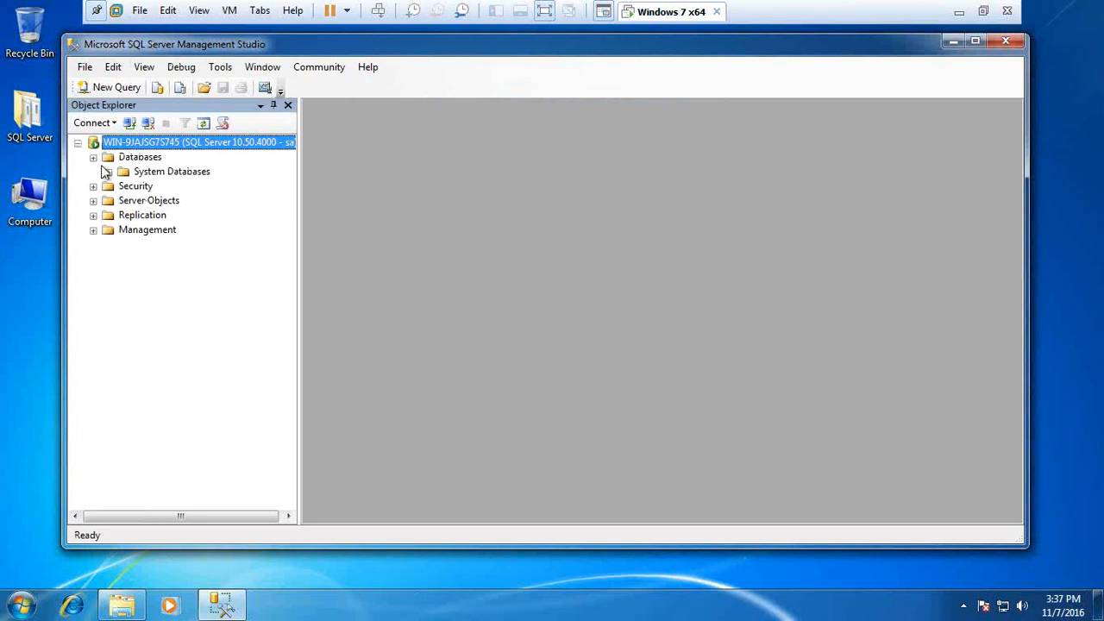
left_click(109, 171)
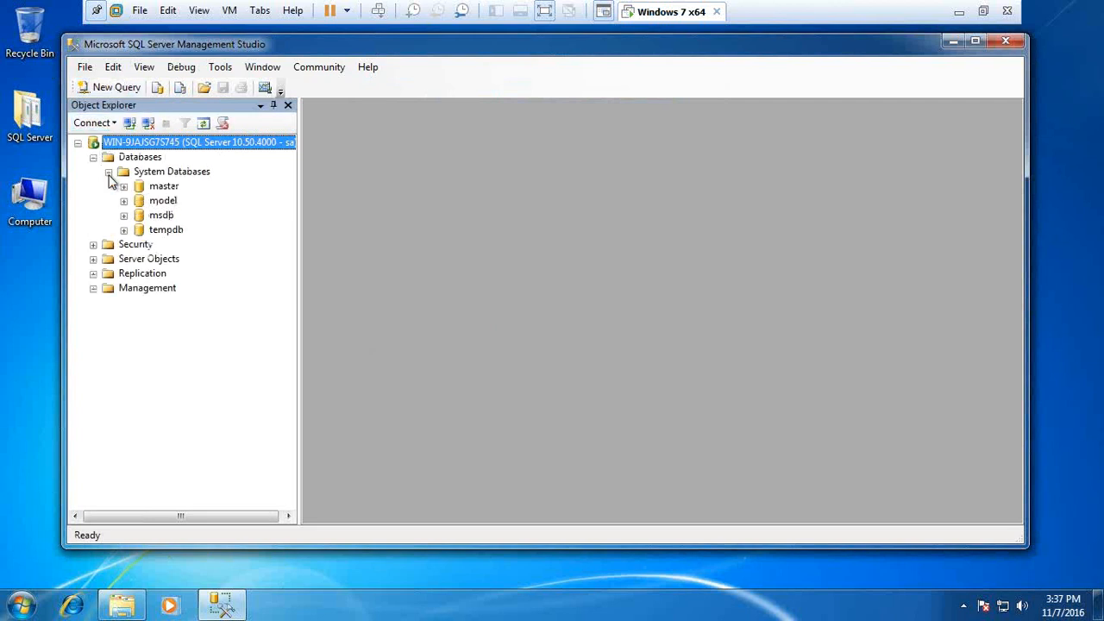
left_click(109, 171)
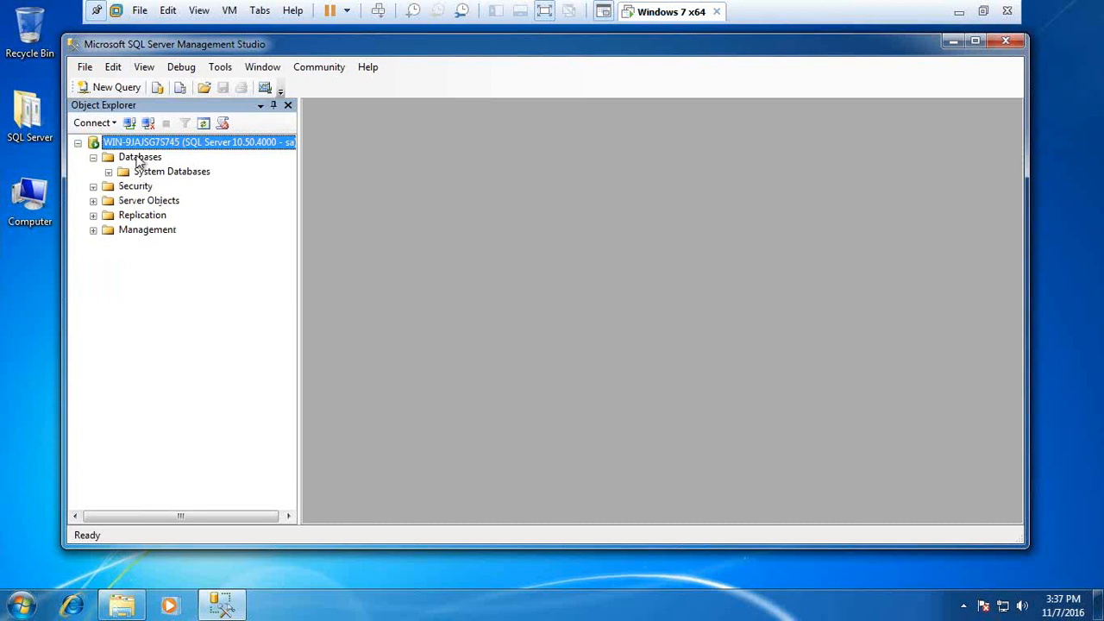
right_click(137, 157)
left_click(225, 401)
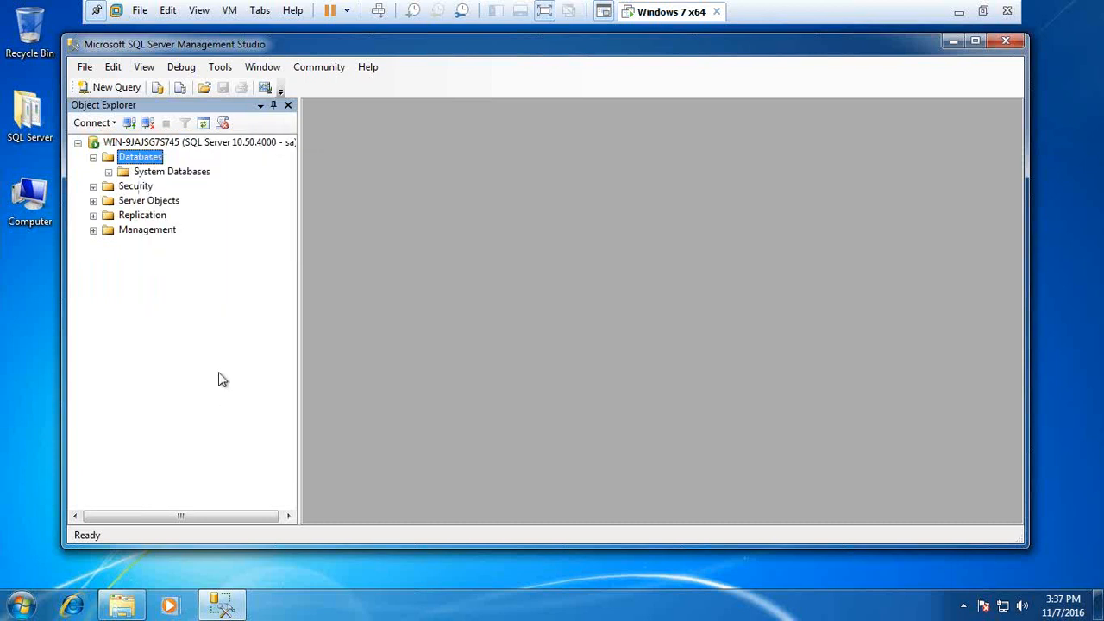
Step: Reposition the Management Studio window, exit VM full-screen, and show the 'Any Questions?' slide
mouse_move(240, 49)
left_mouse_down()
mouse_move(261, 85)
mouse_move(266, 65)
left_mouse_up()
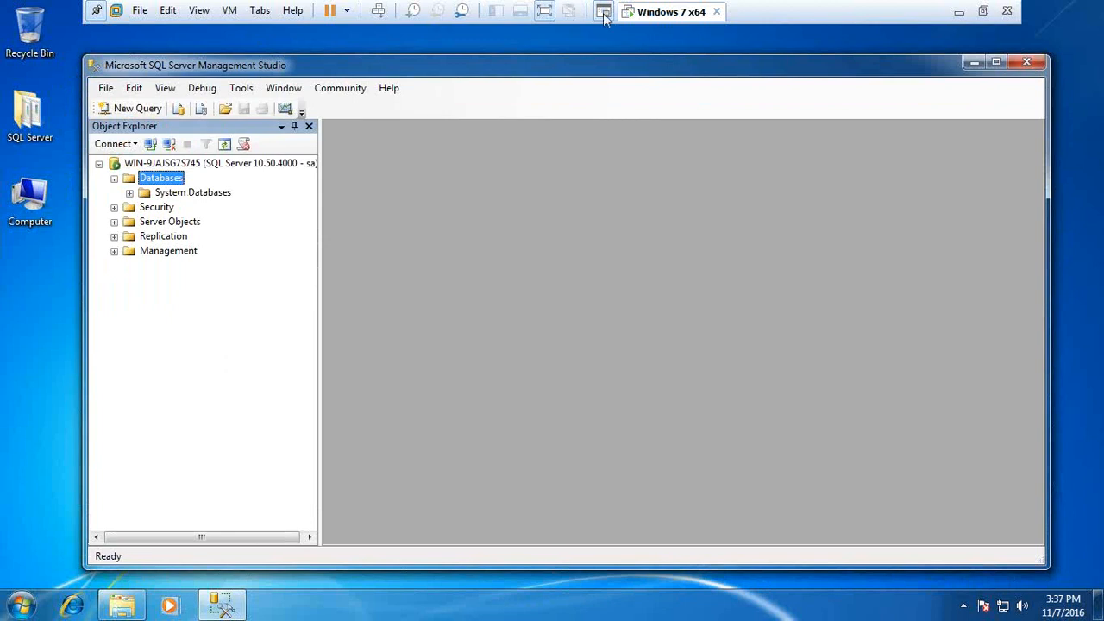
left_click(547, 12)
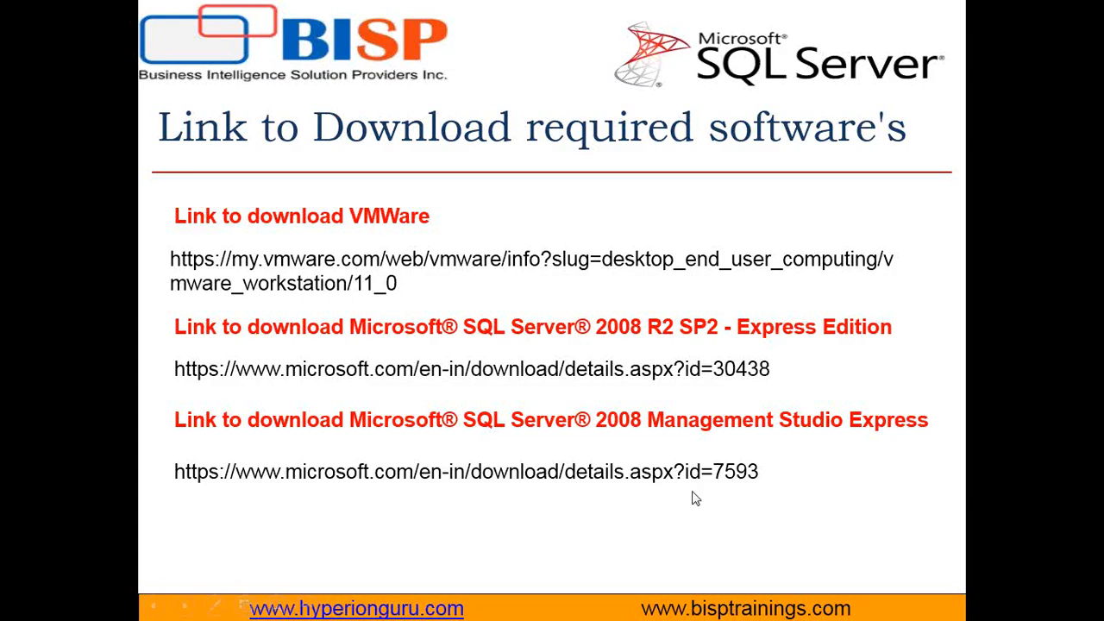
left_click(693, 497)
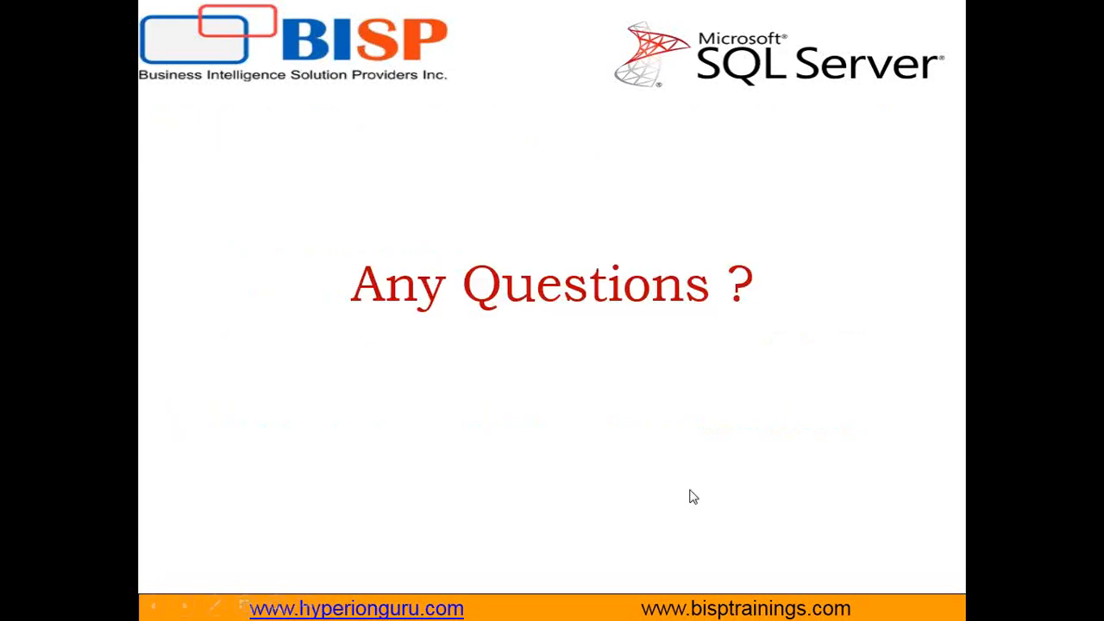